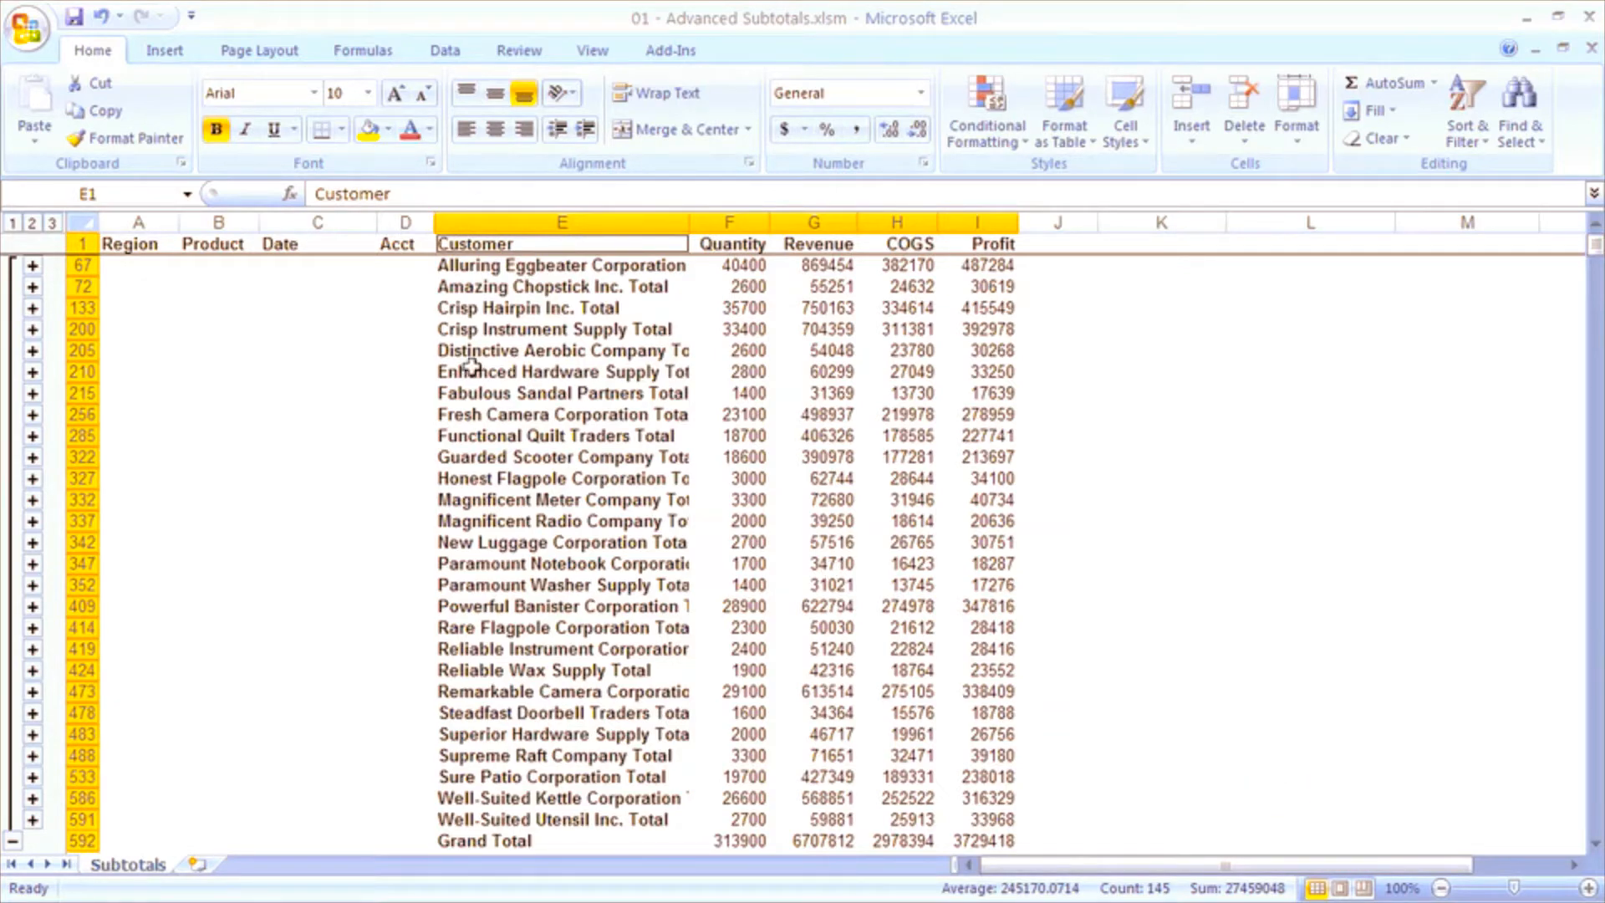
Show all detail rows and look at the customer subtotal rows among the records.
click(52, 222)
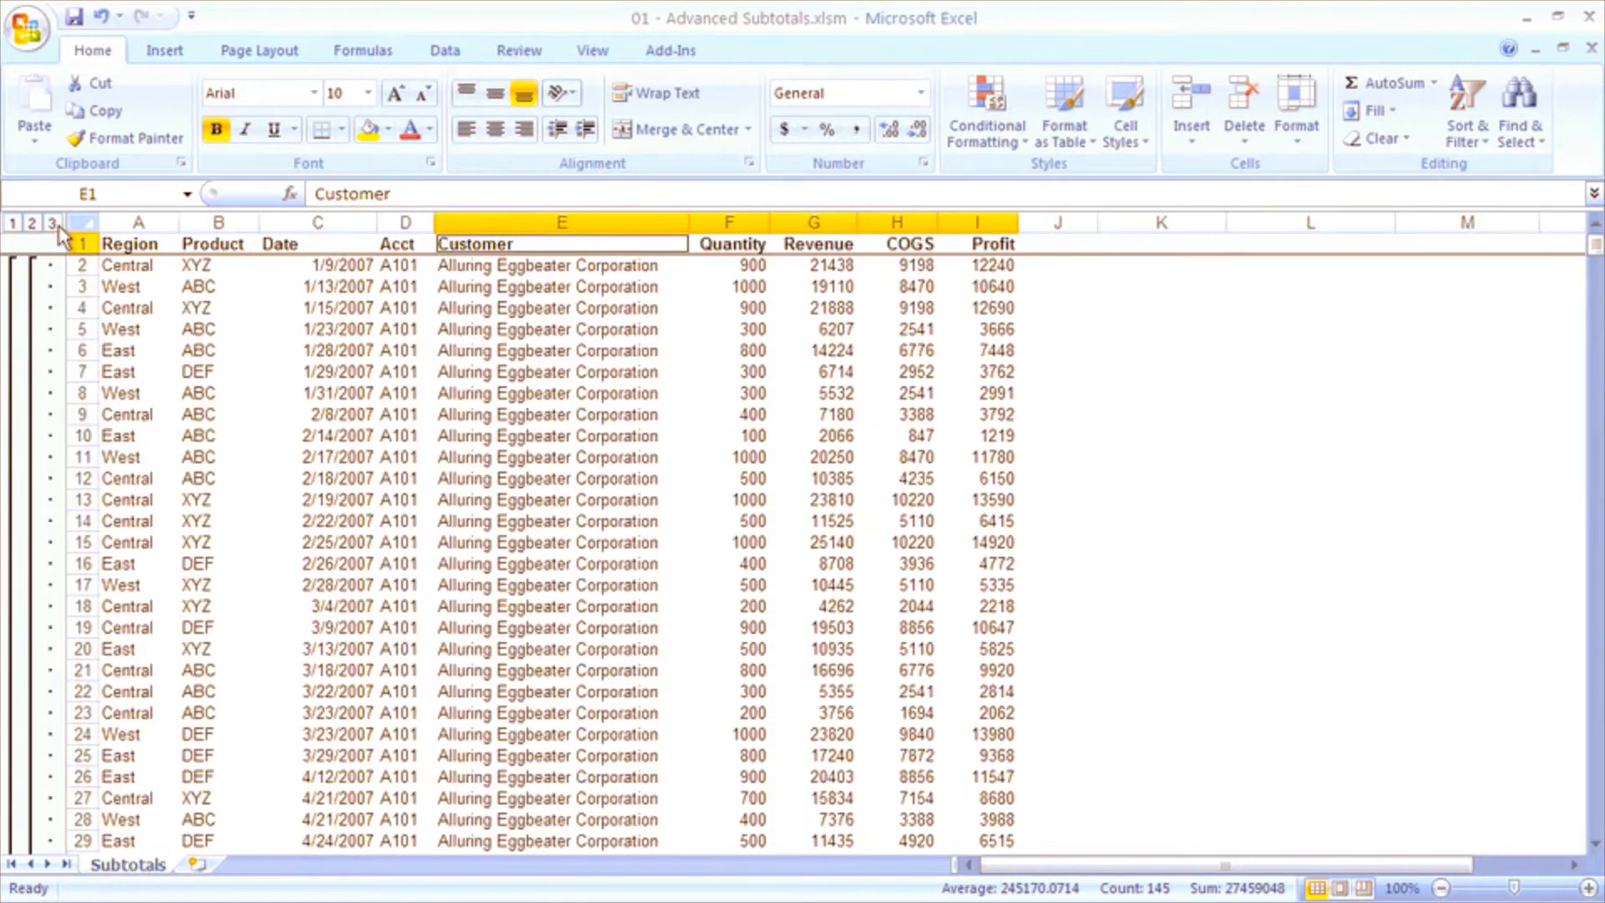
key(Page_Down)
key(Page_Down)
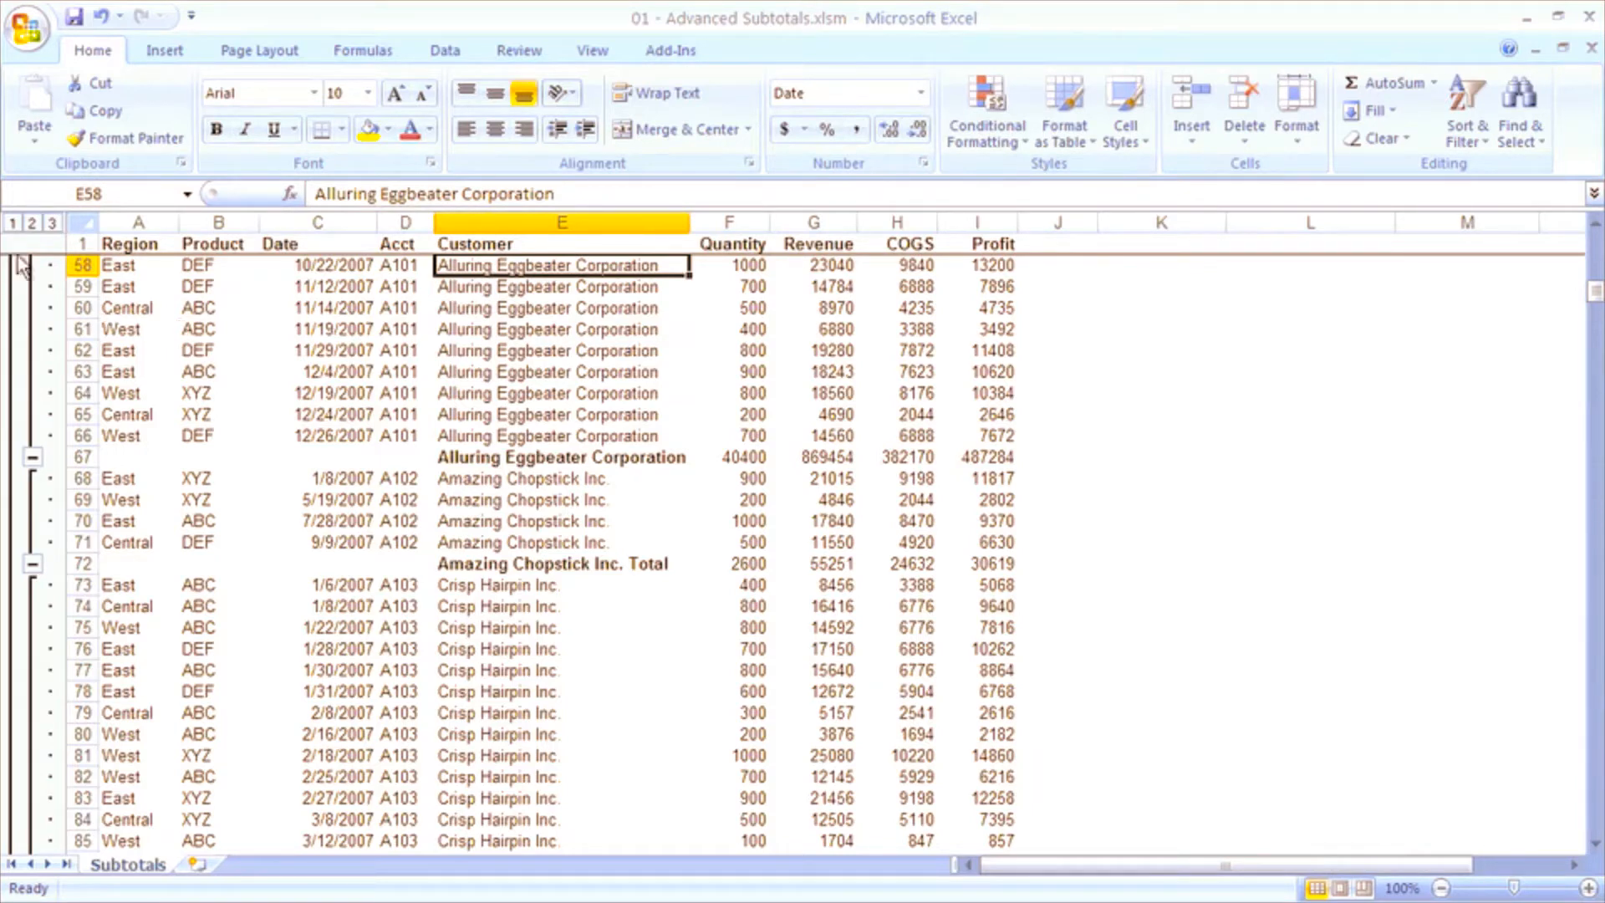
Collapse the outline to the customer totals and select only the visible cells in E67:I592, through the Grand Total's Profit.
click(32, 223)
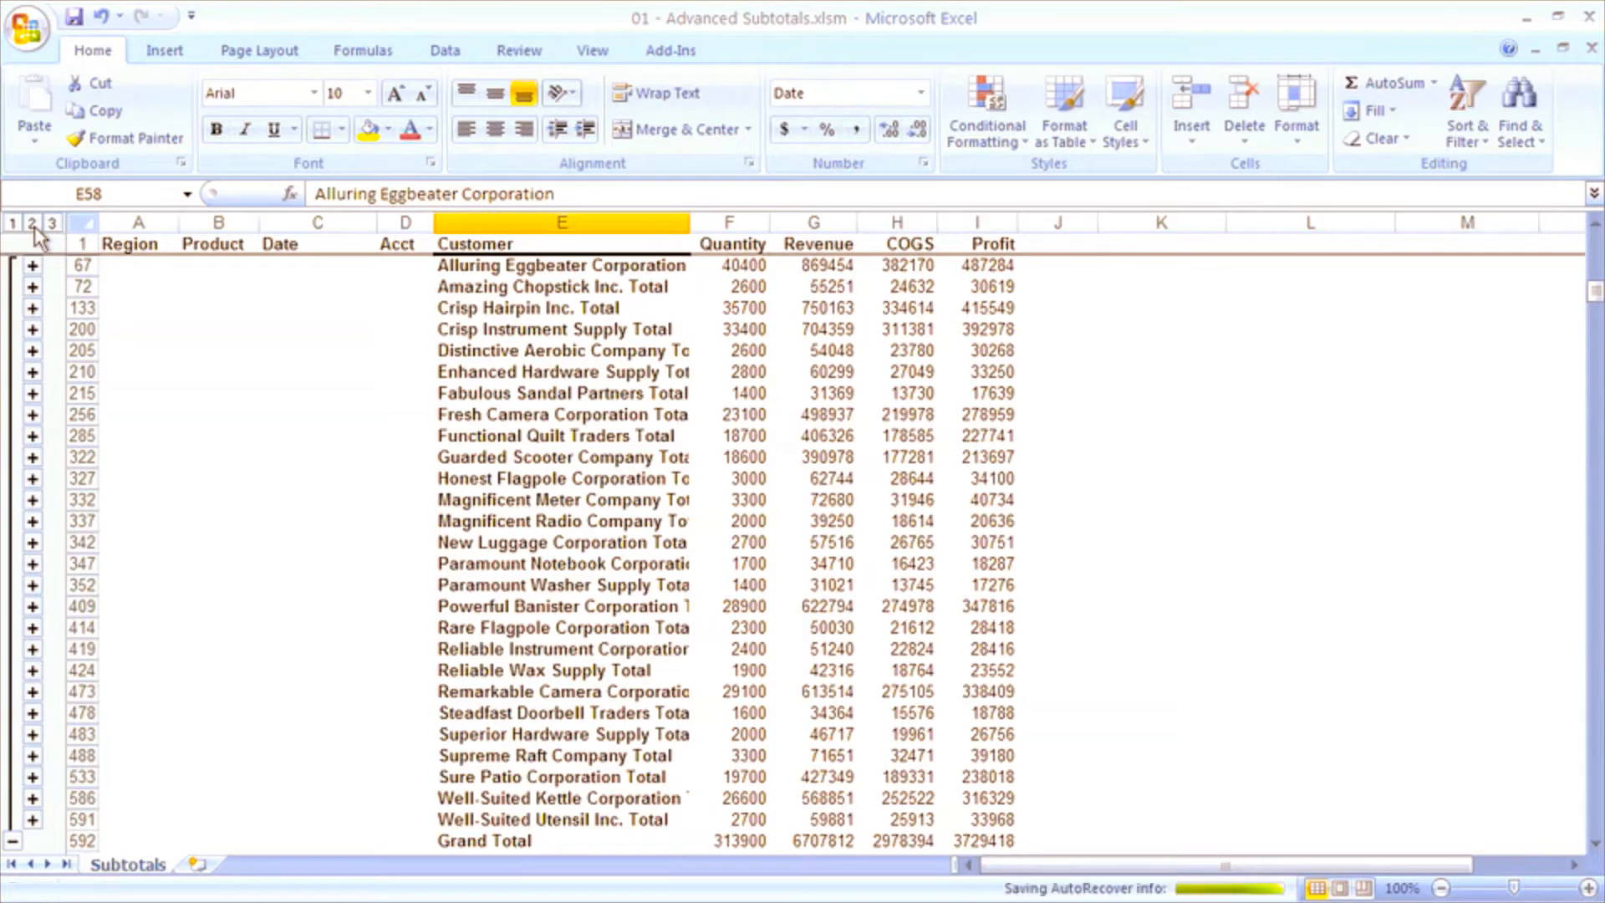
click(487, 266)
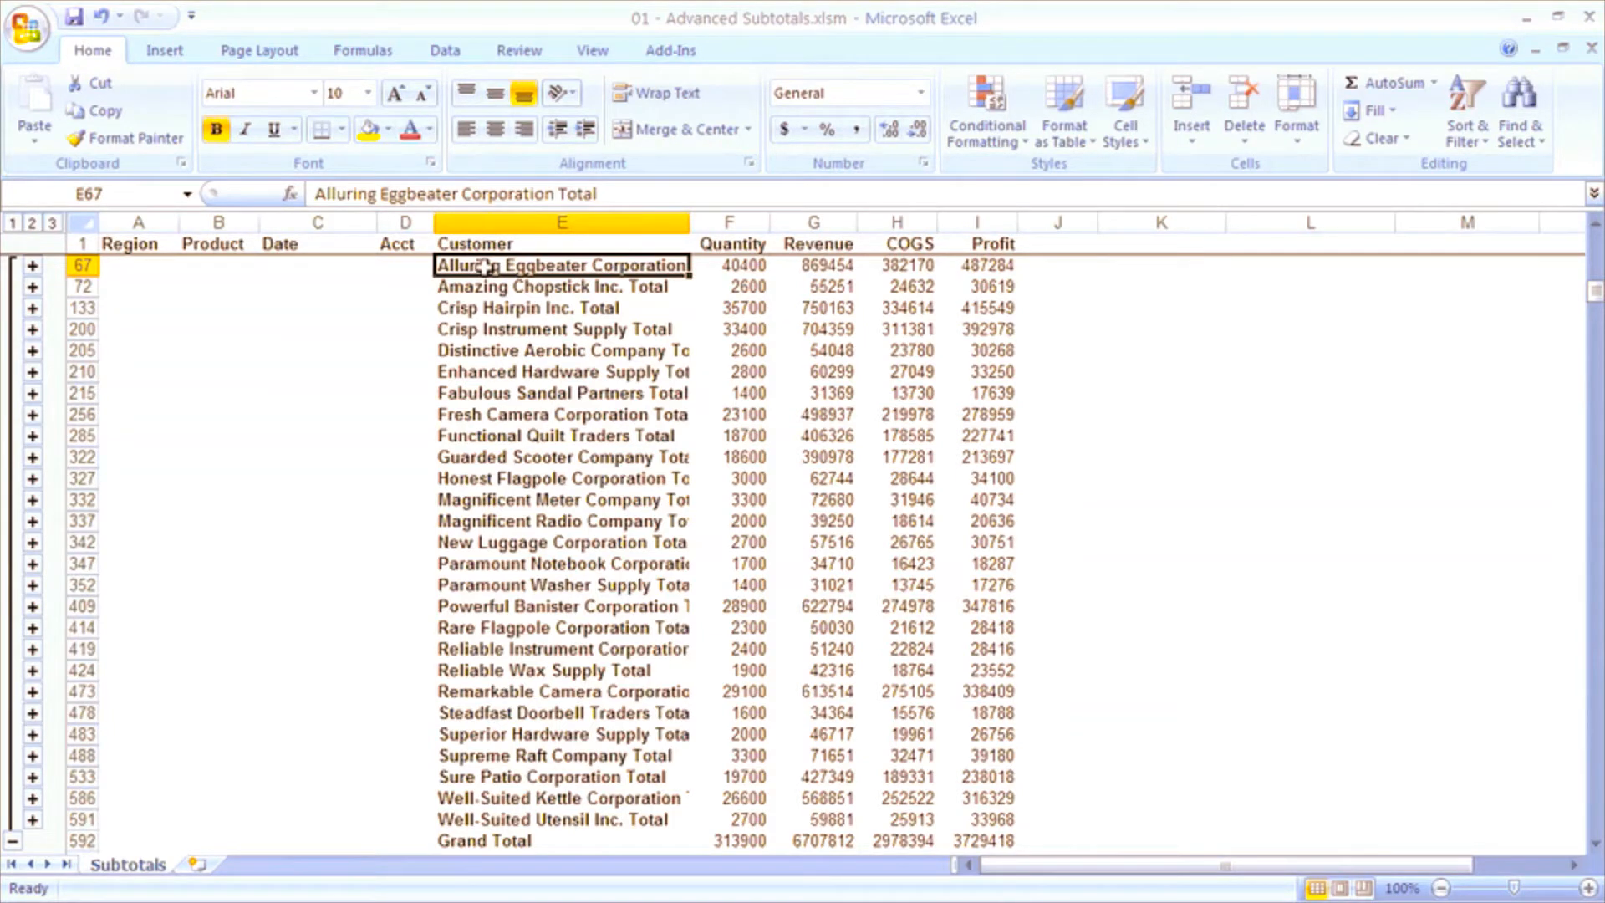
key(End)
key(shift+Down)
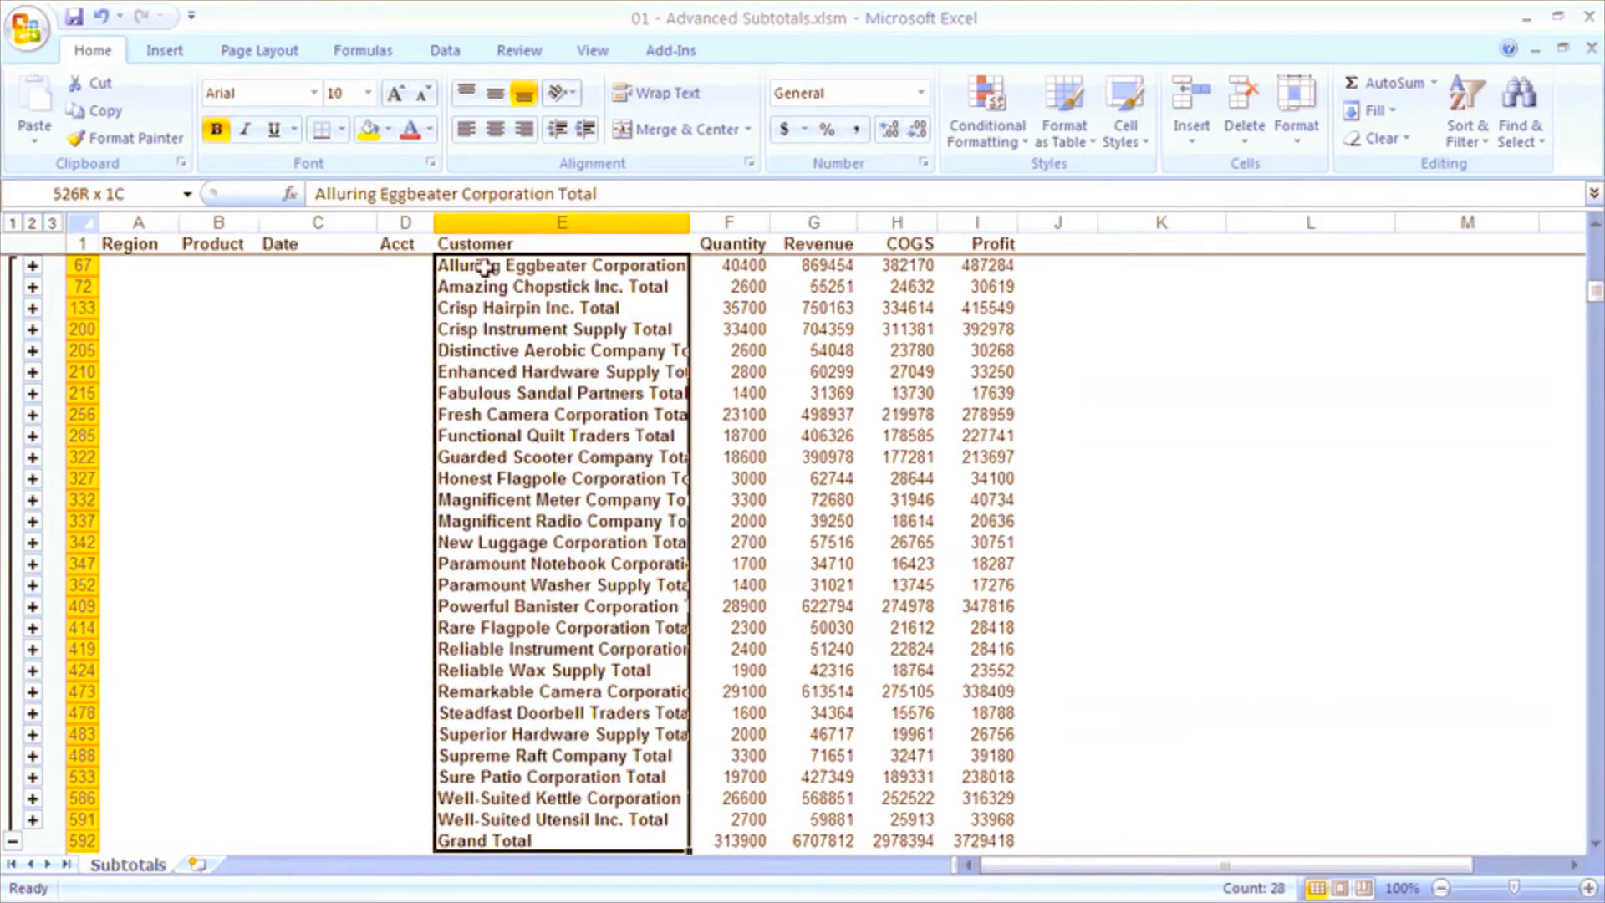
key(End)
key(shift+Right)
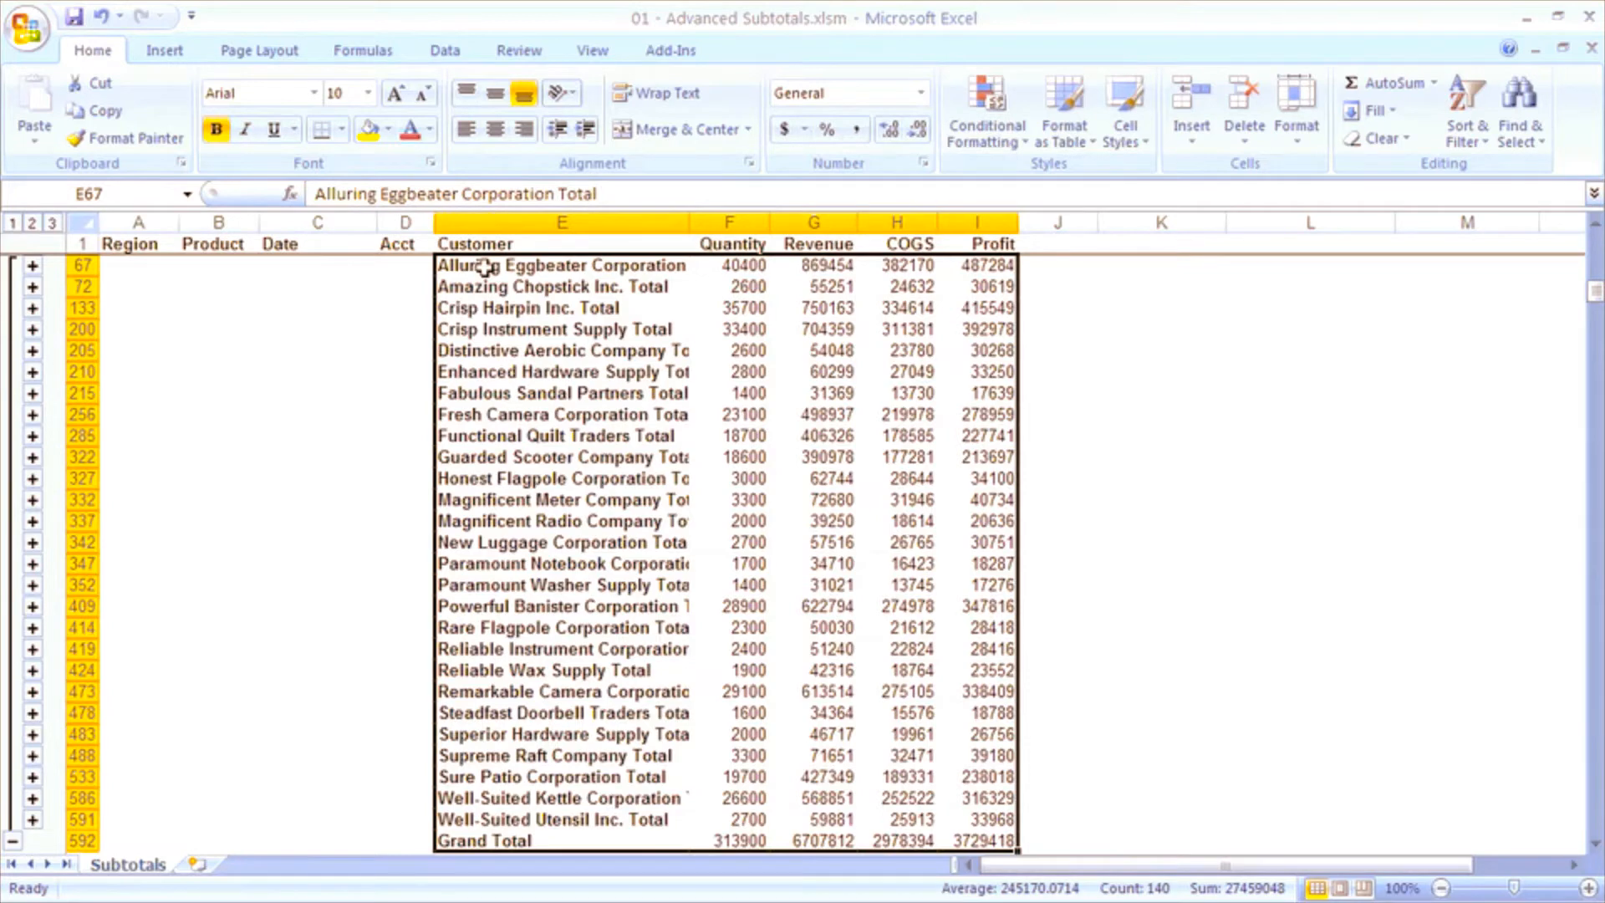
click(485, 267)
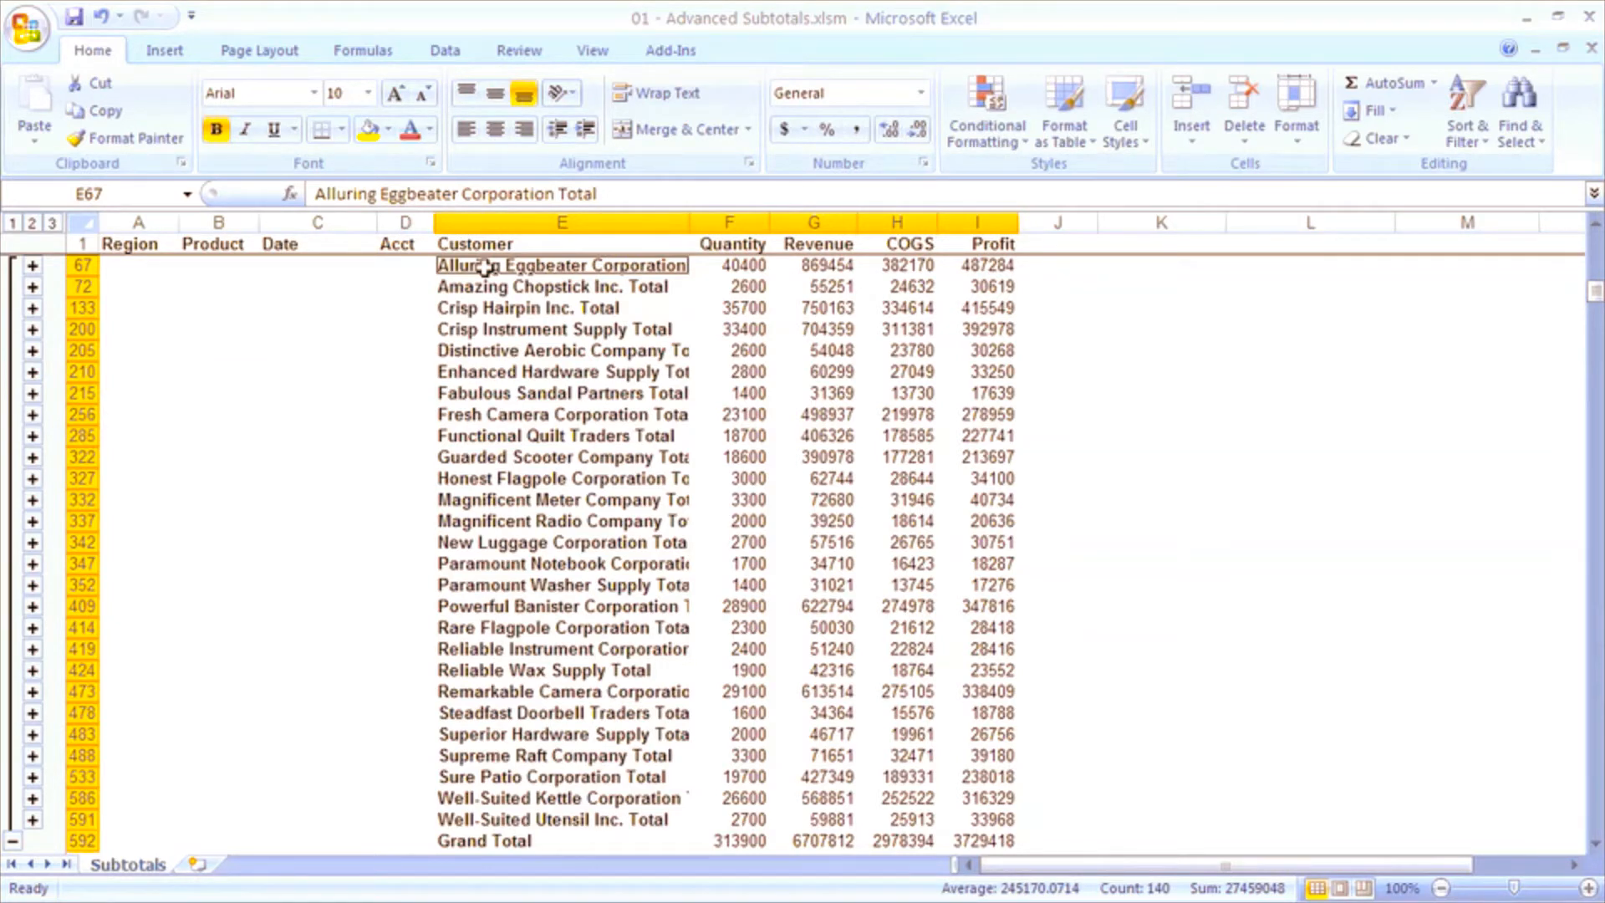
Make the selected subtotal cells bold across all columns and increase their font size to 12.
click(217, 130)
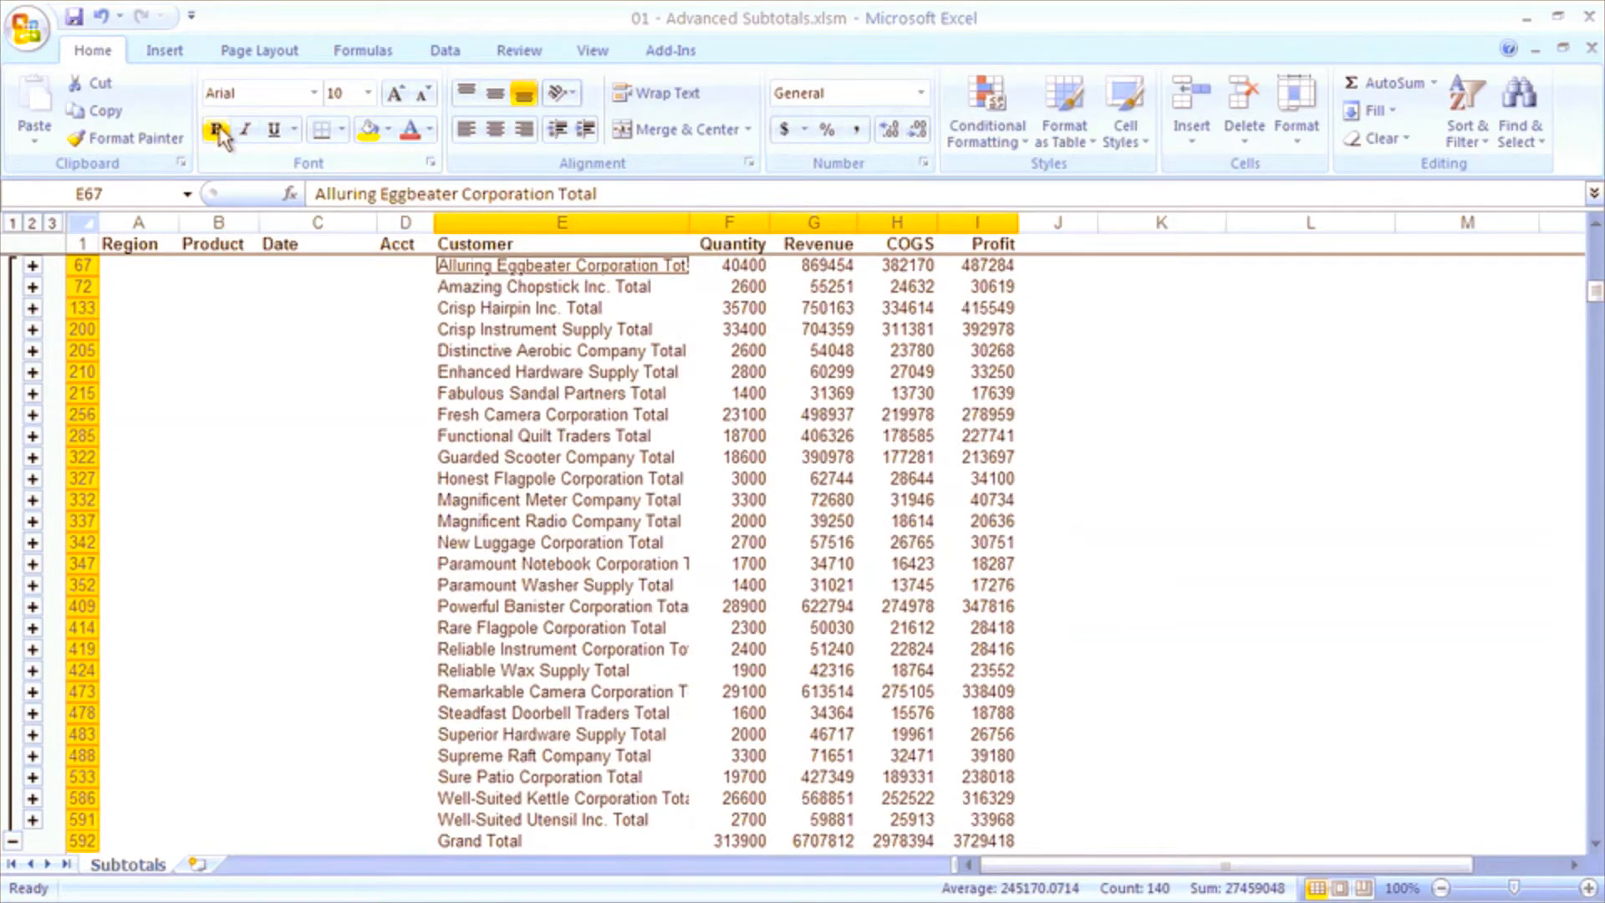
click(216, 131)
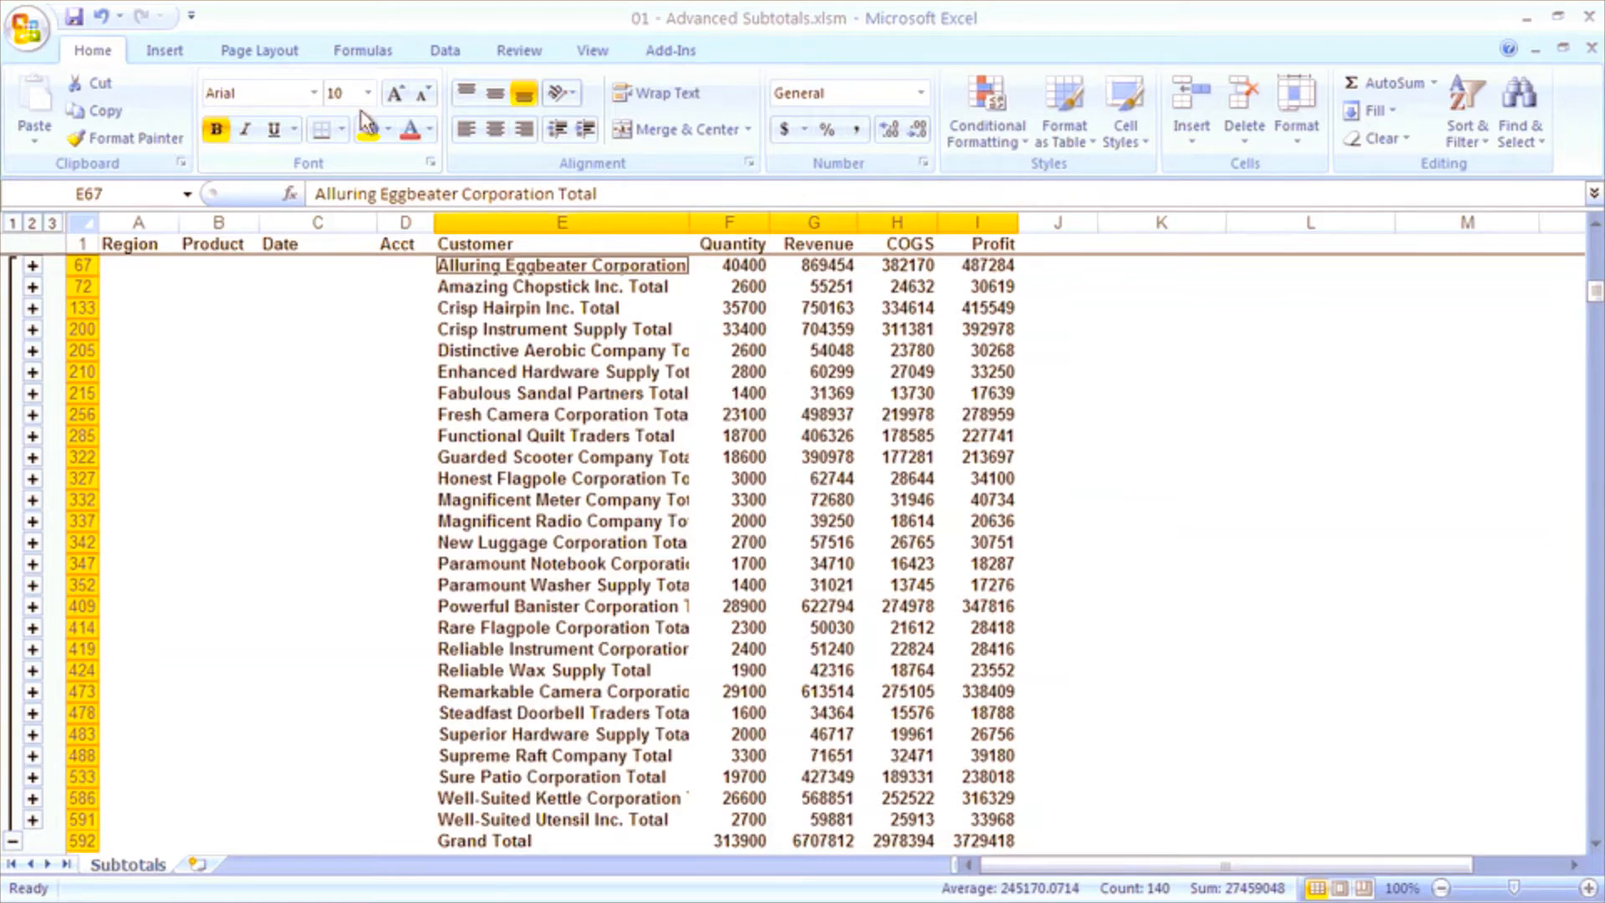
click(394, 95)
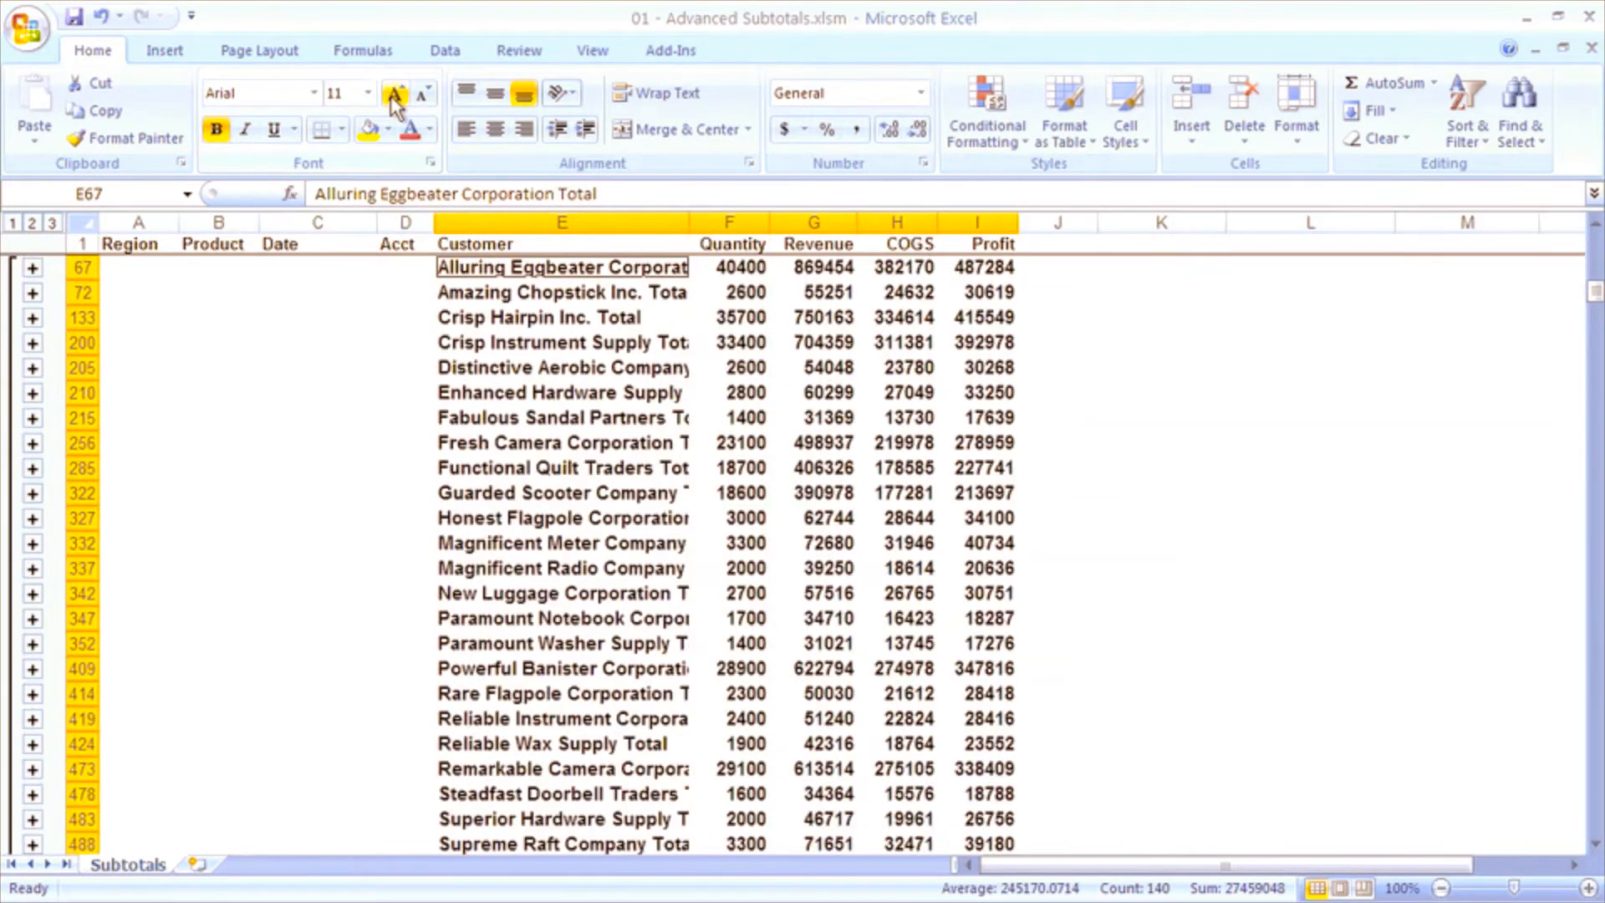
click(395, 94)
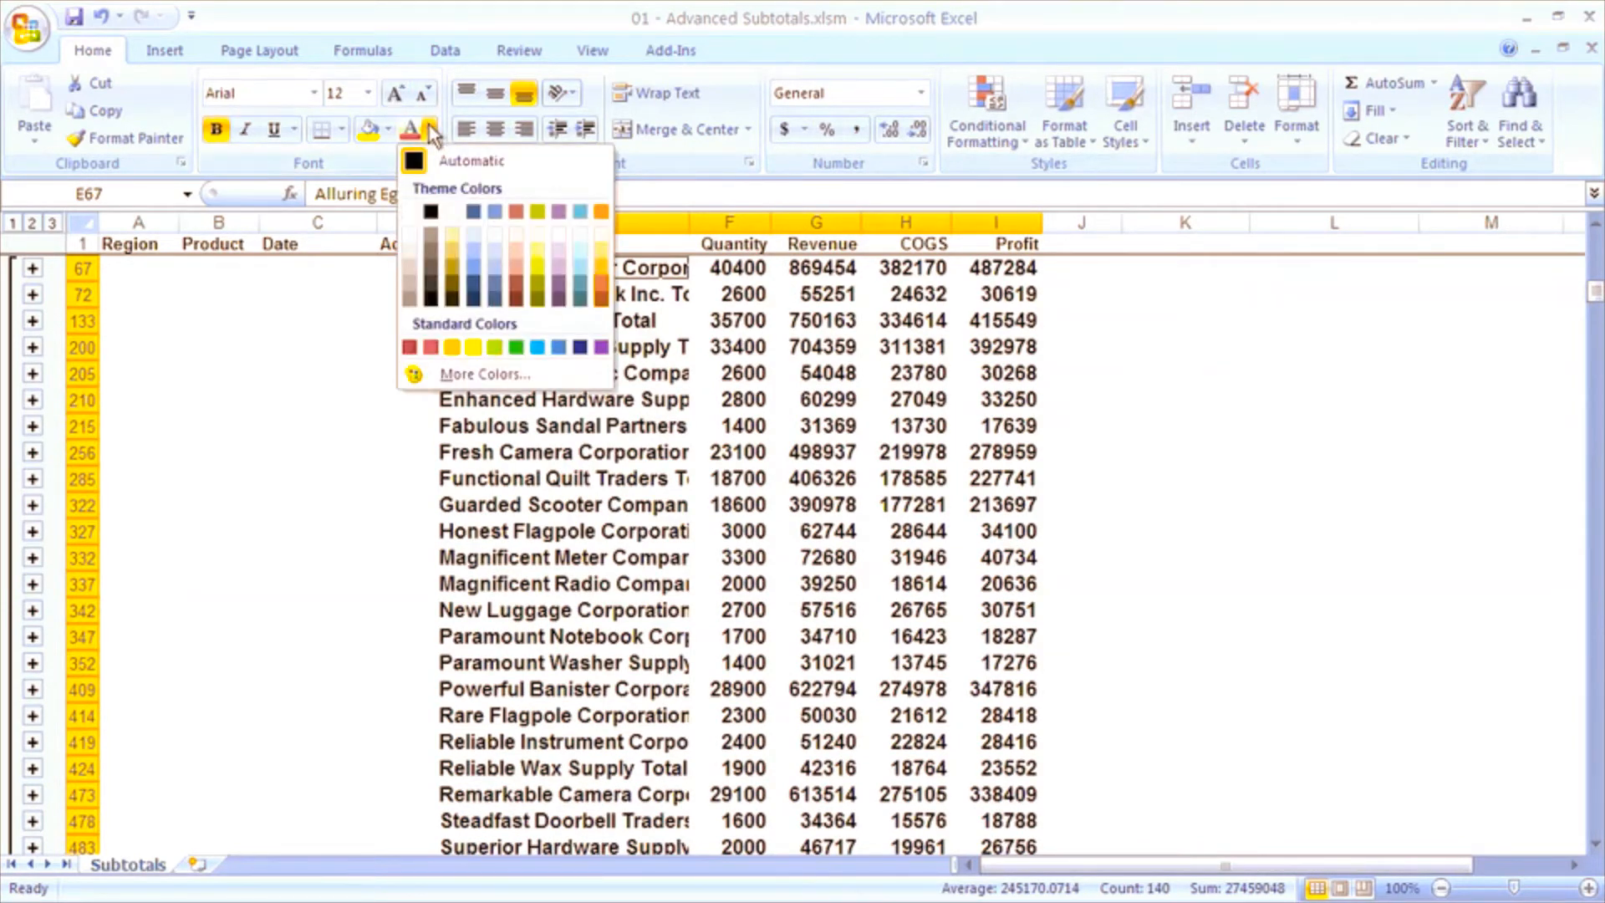
Give the selected subtotal cells a blue font colour and a light blue fill, and expand the outline to all detail rows.
click(494, 212)
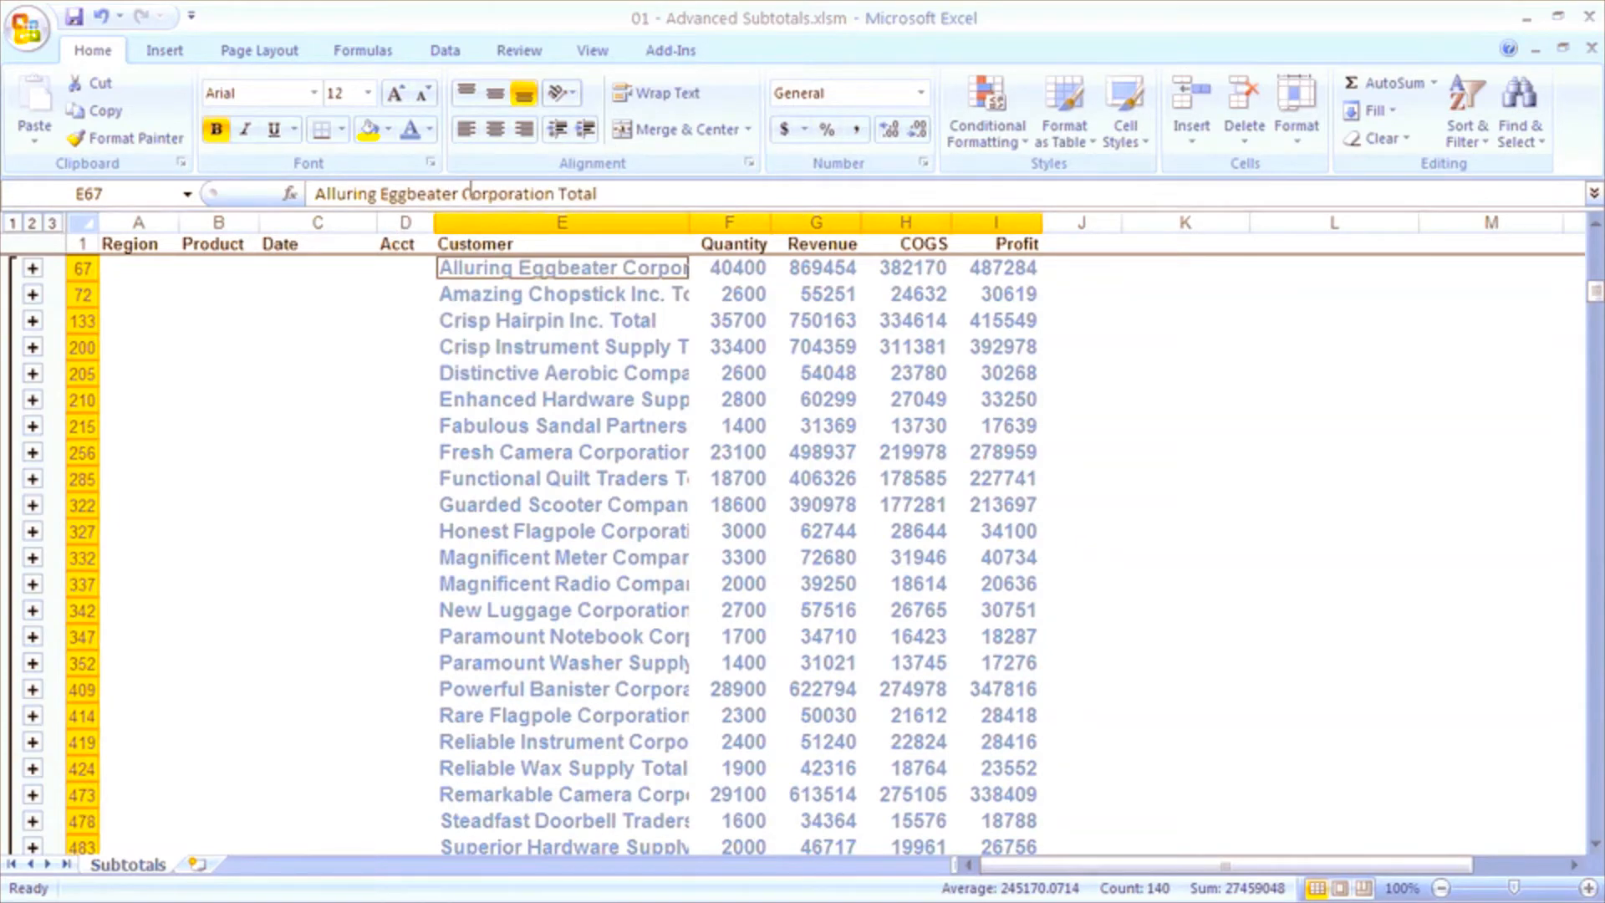
click(389, 129)
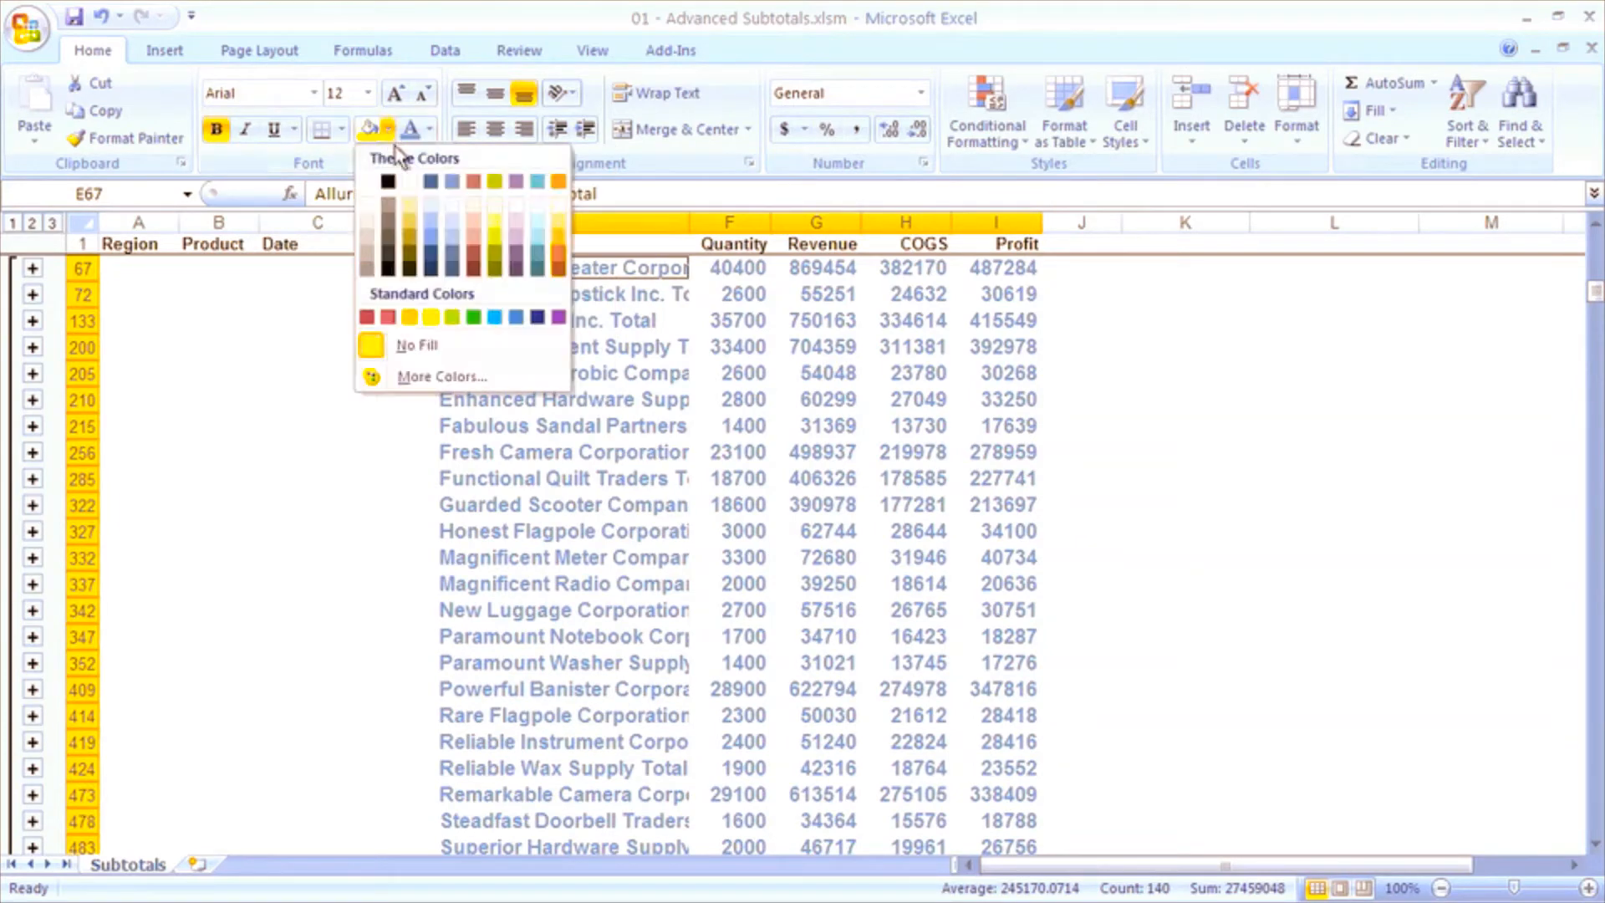
click(430, 204)
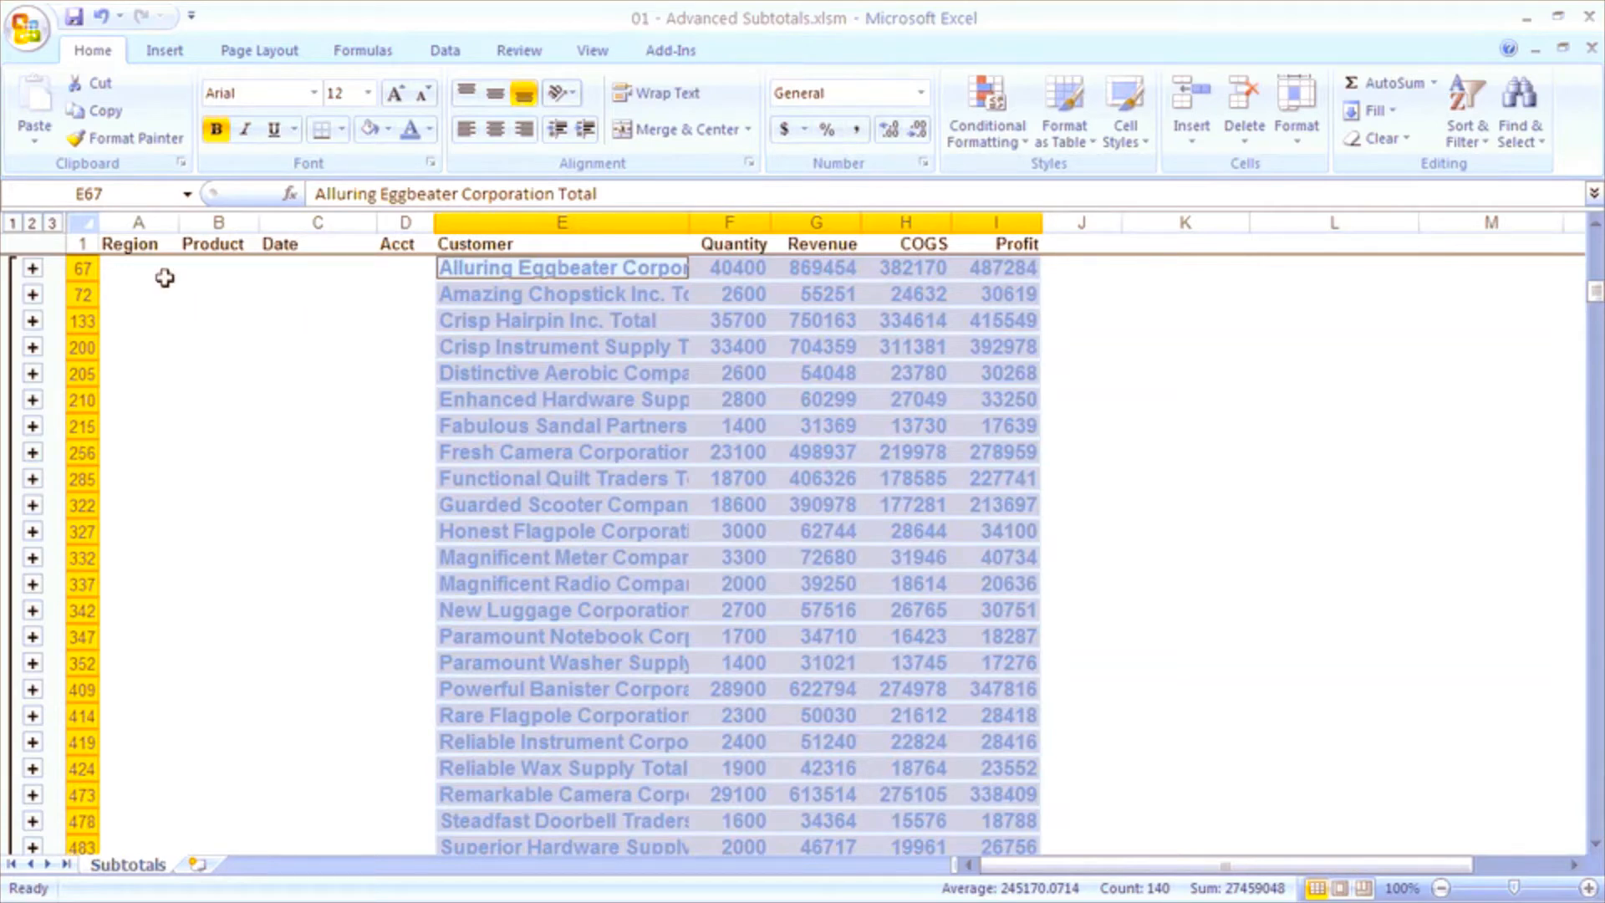
click(52, 222)
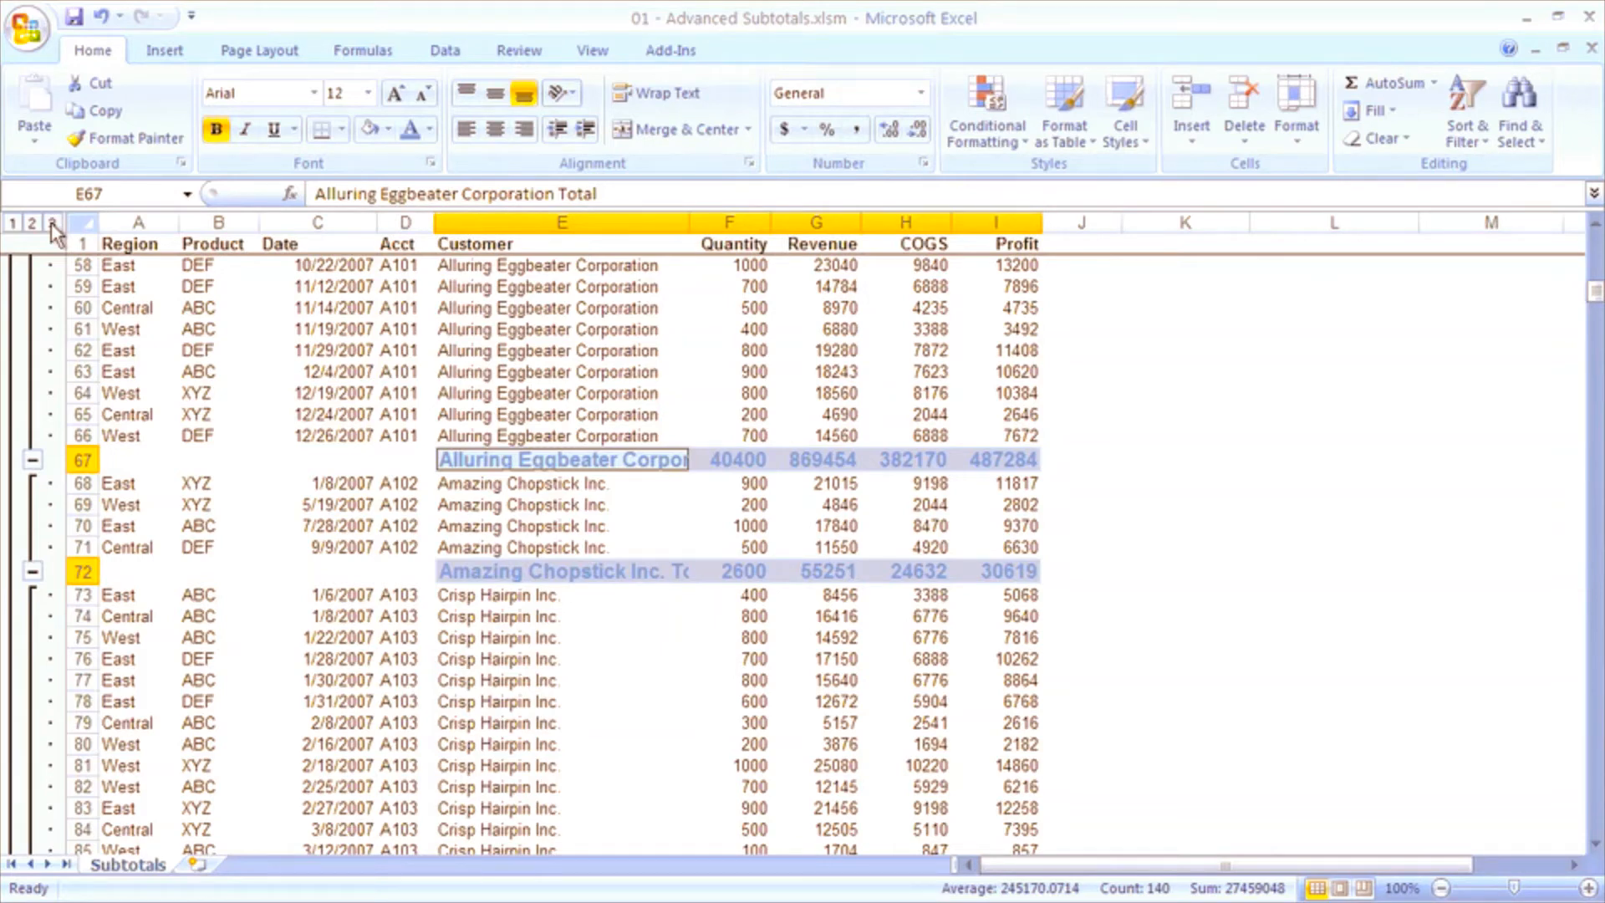
Remove all the customer subtotals from the data set.
click(471, 288)
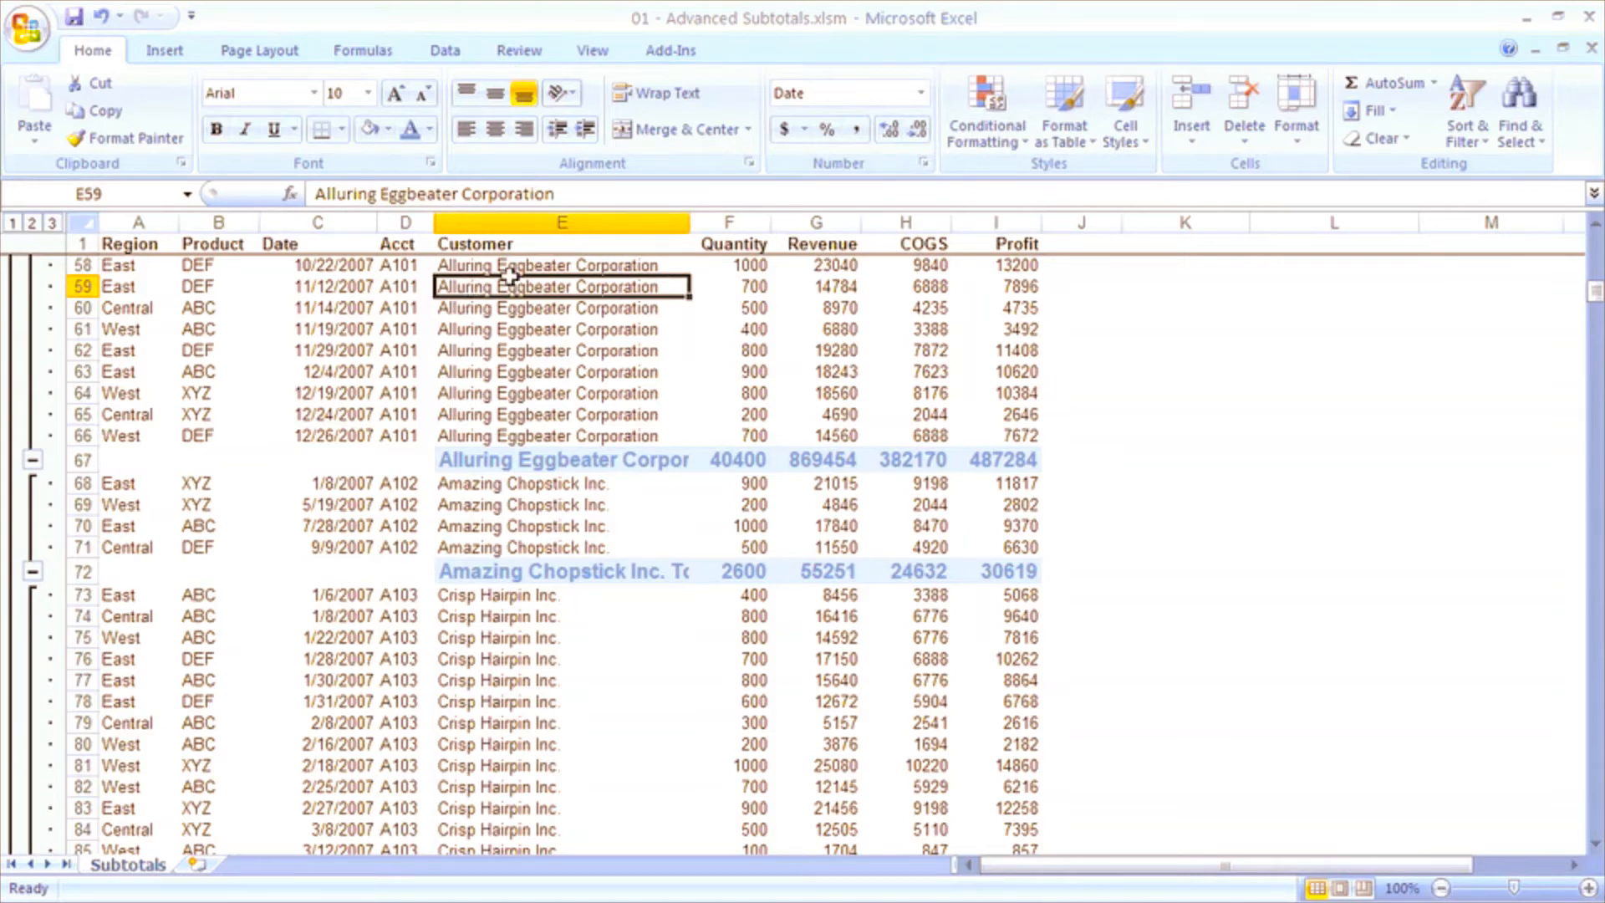
click(447, 52)
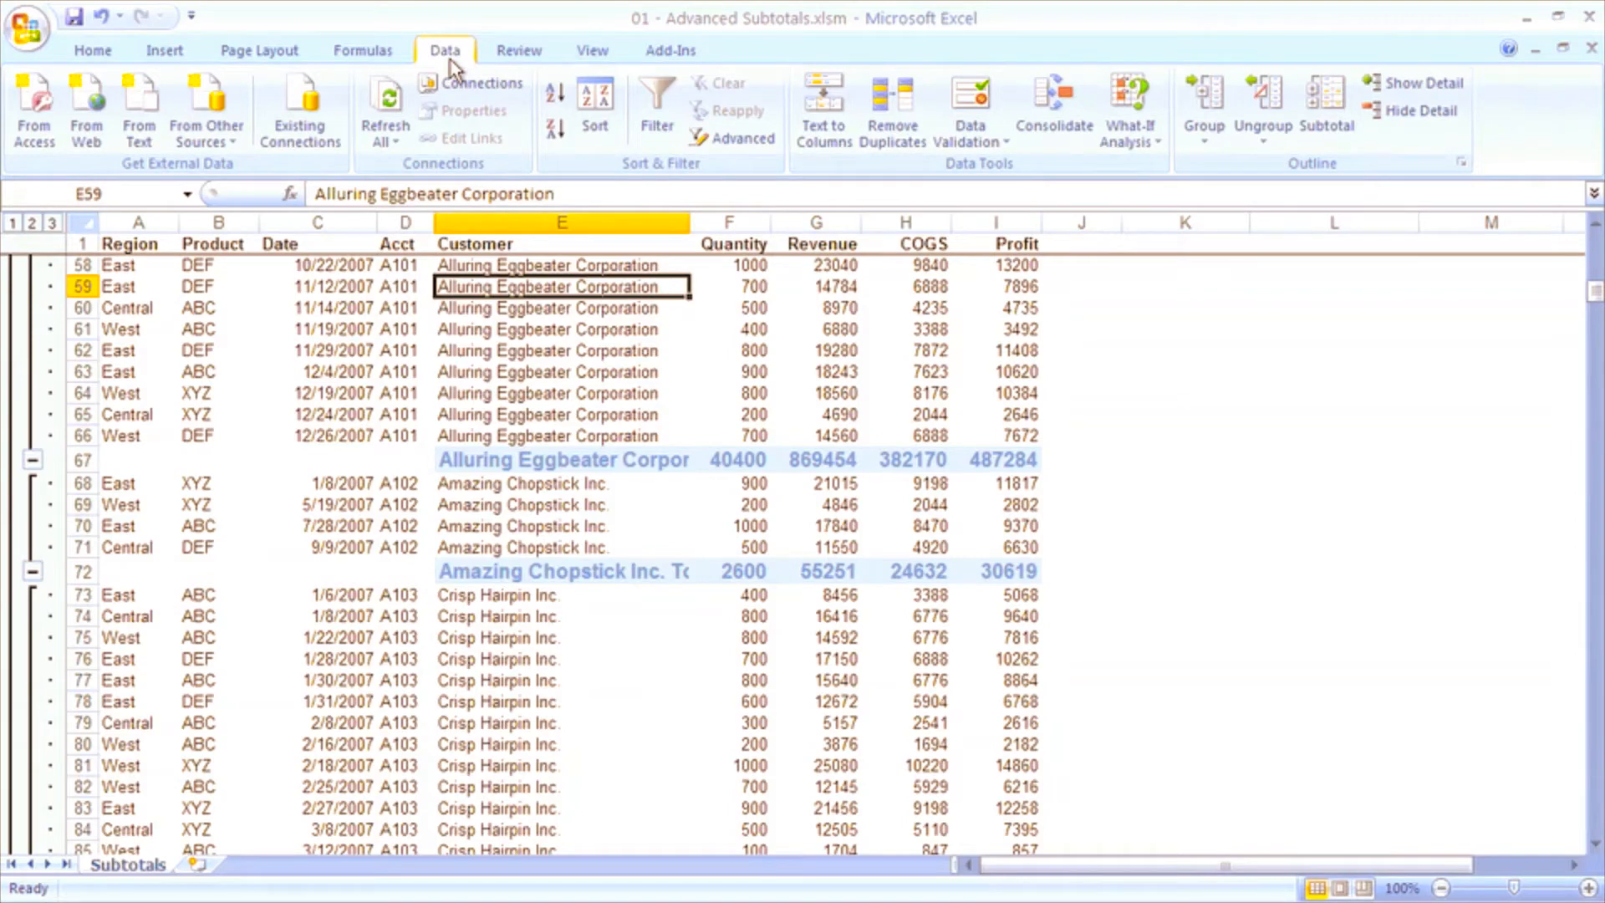
click(1334, 97)
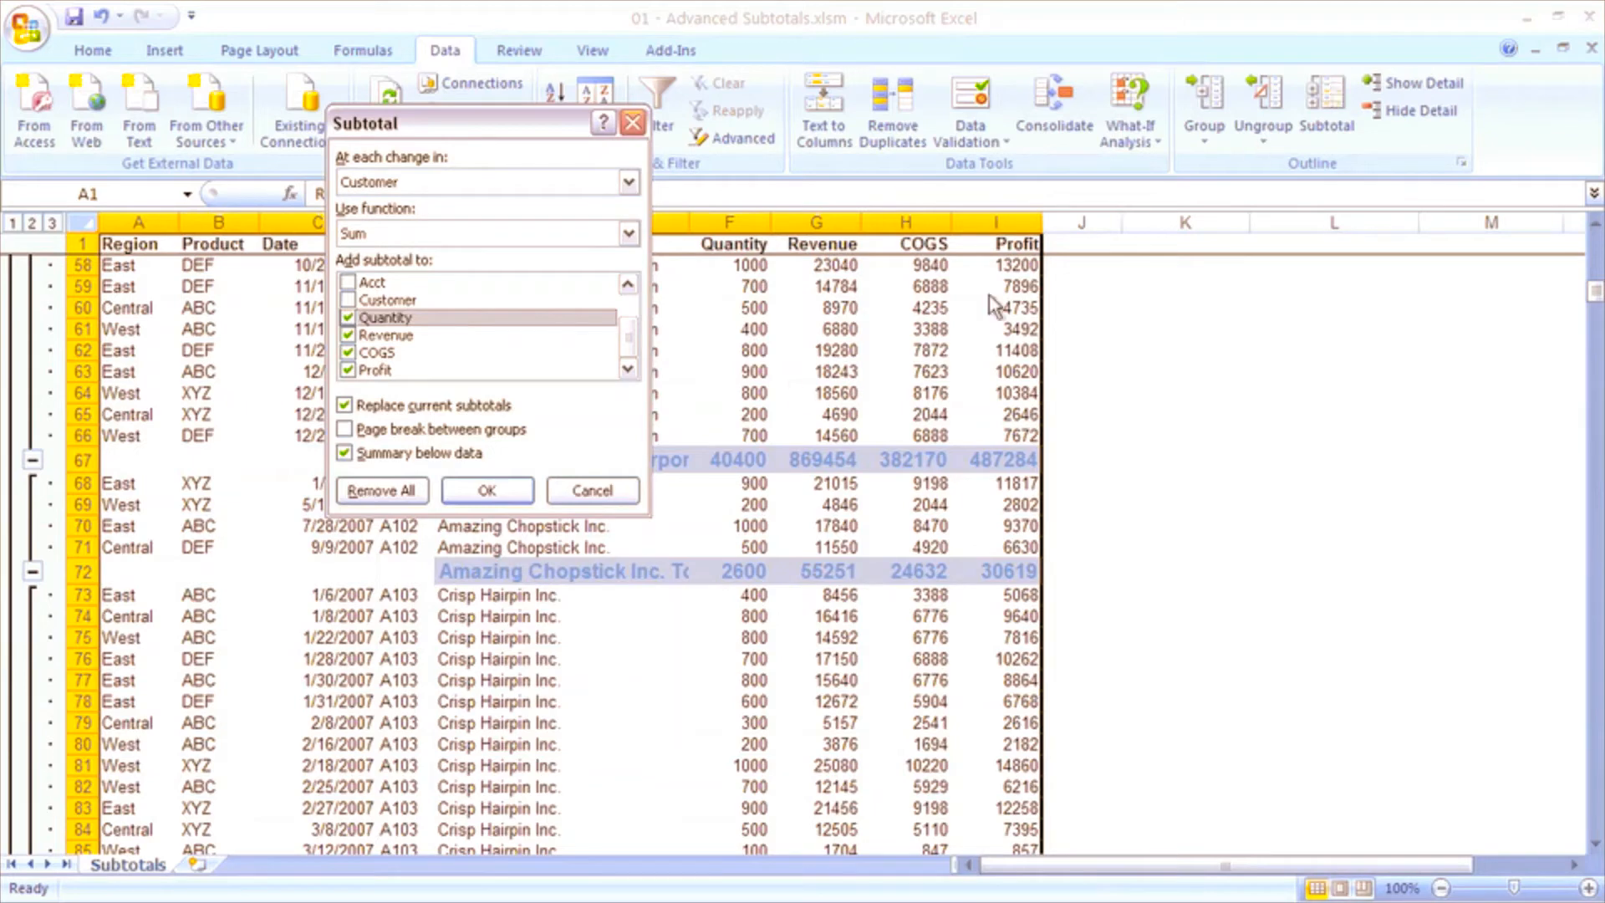
click(362, 493)
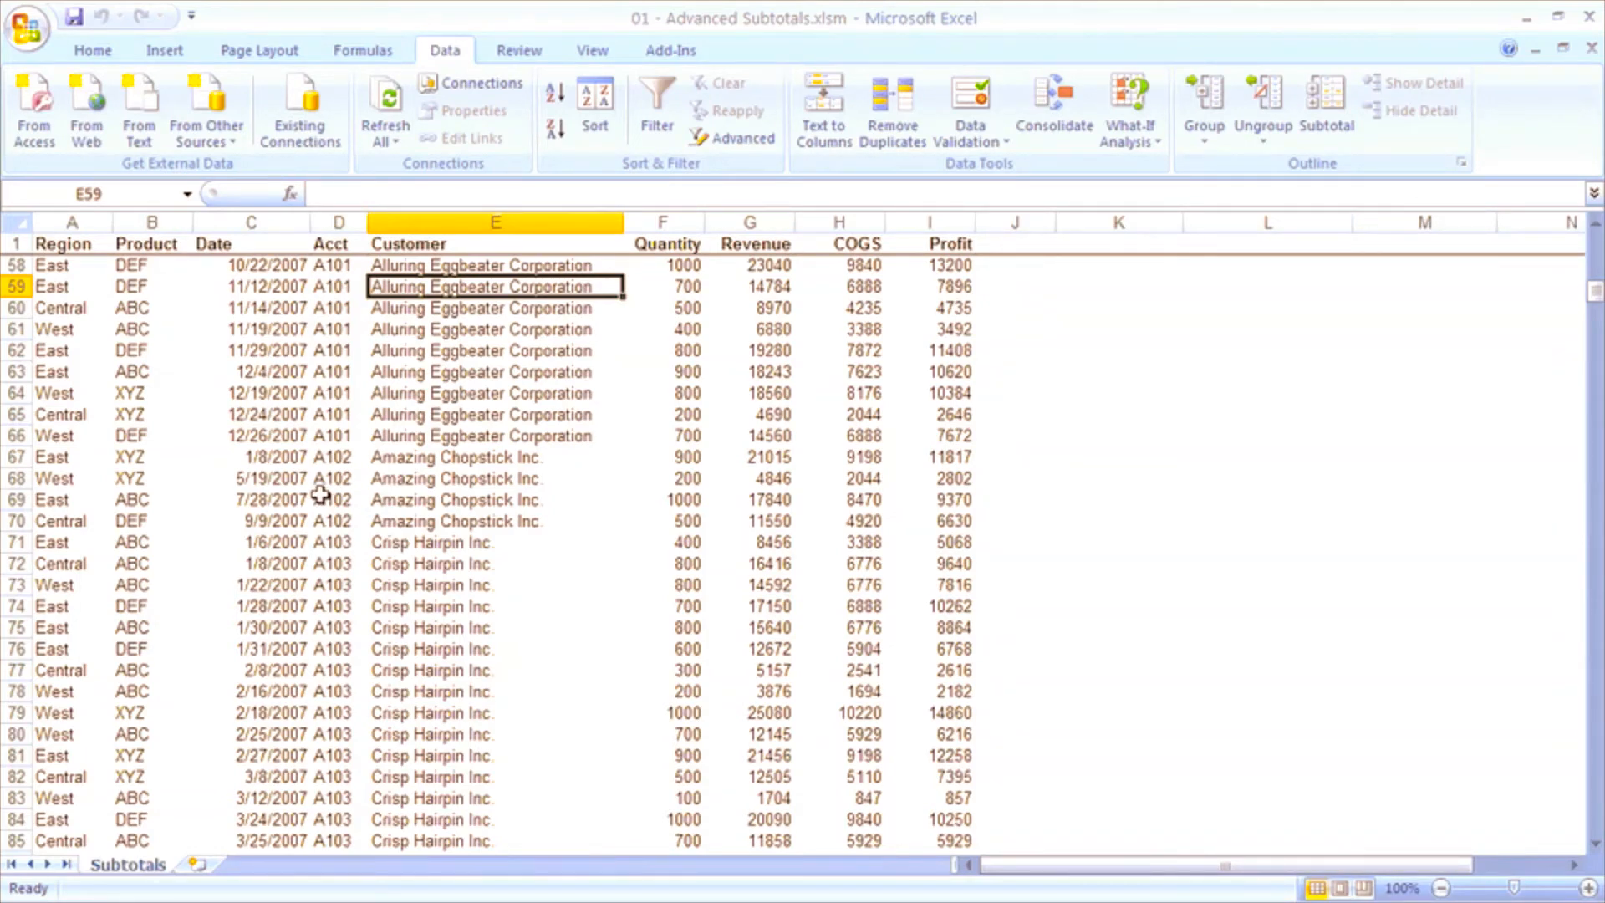
Sort the data ascending by Product and then ascending by Region, so that products are grouped within each region.
click(146, 292)
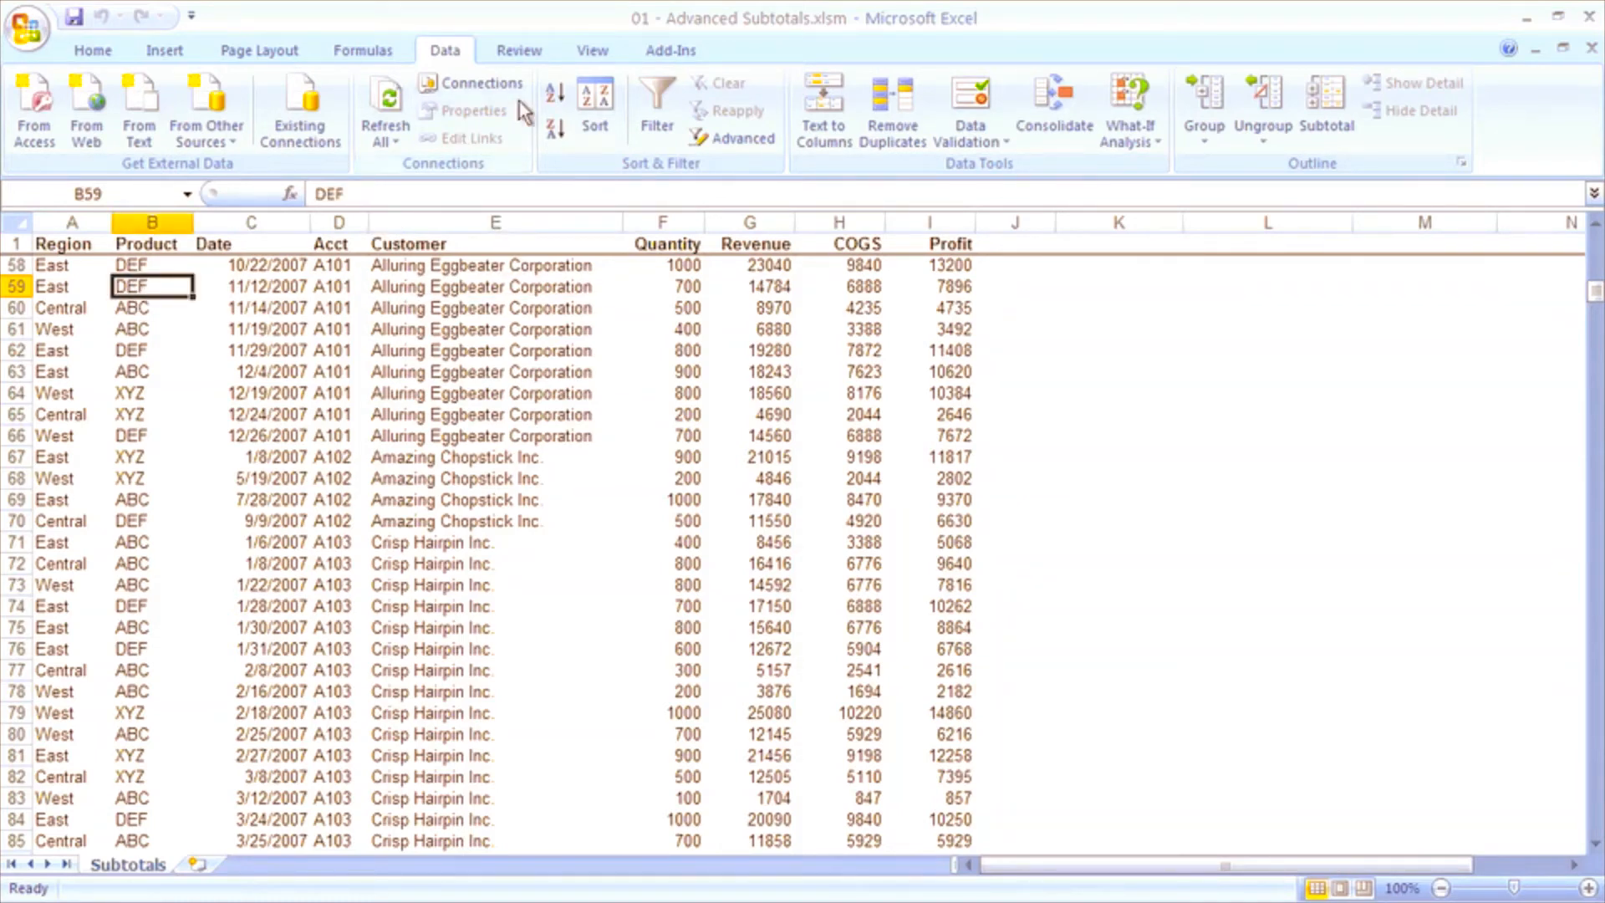
click(556, 93)
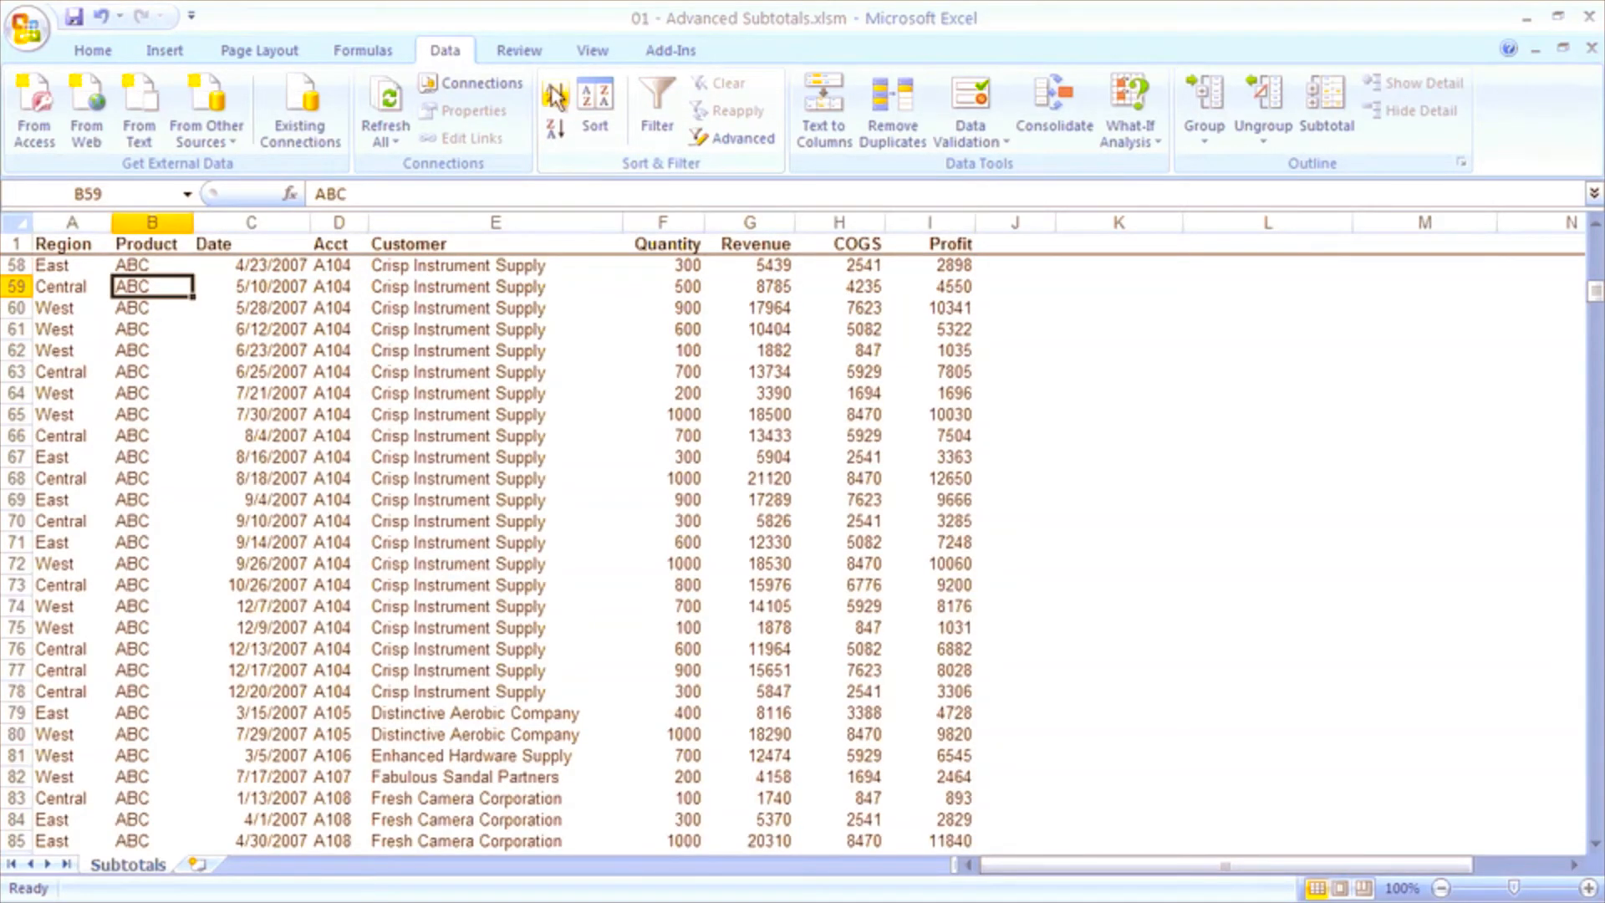
click(52, 306)
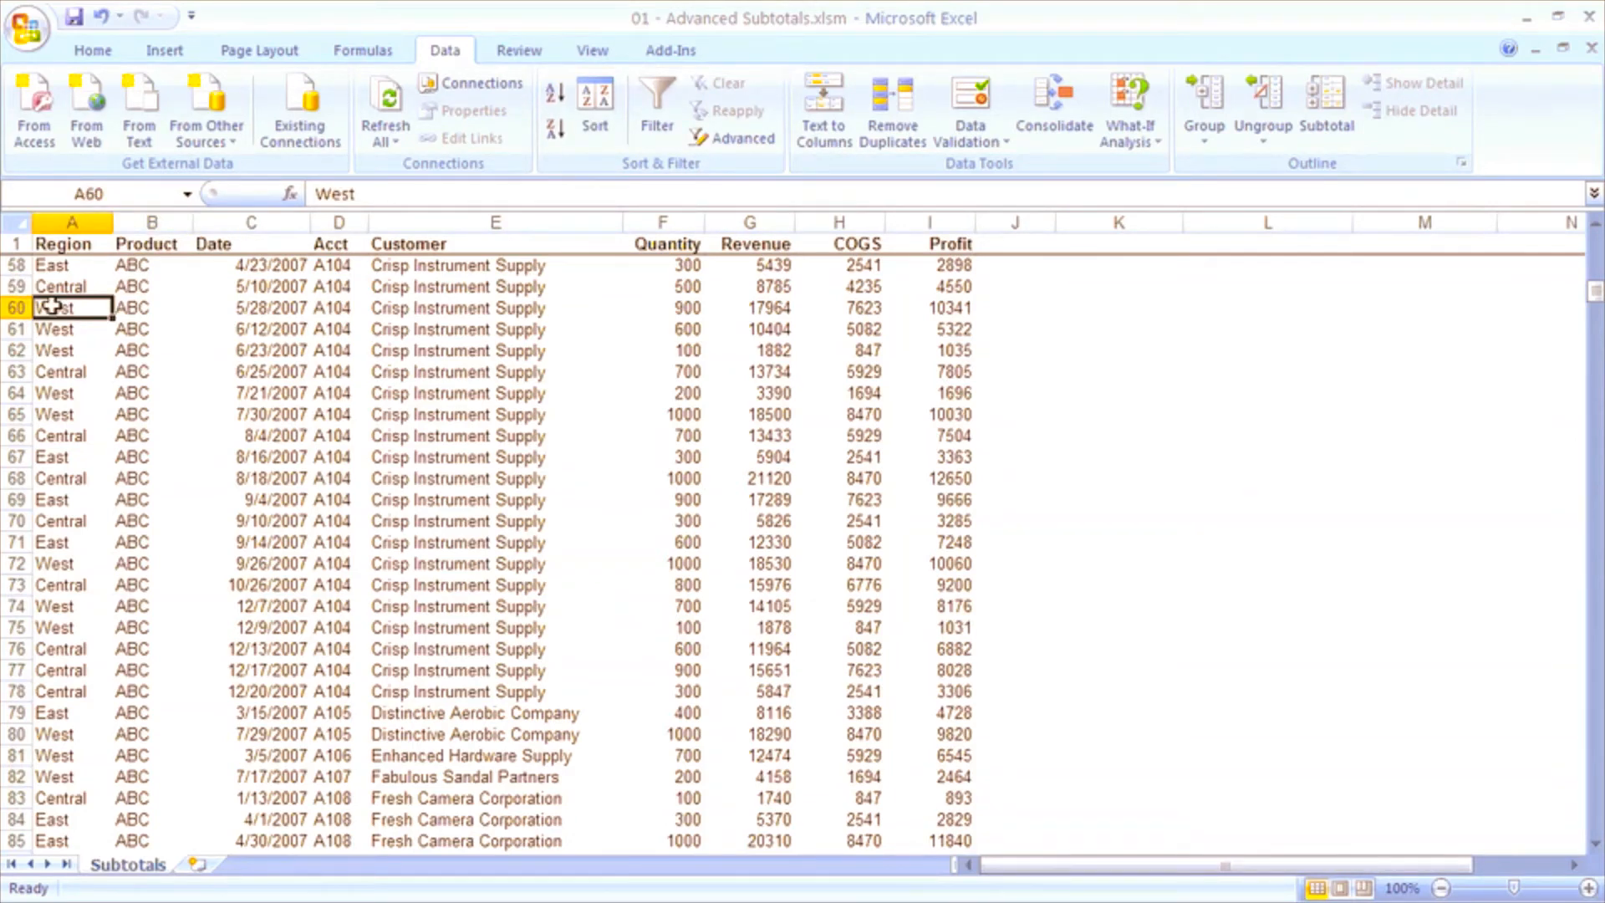
click(552, 96)
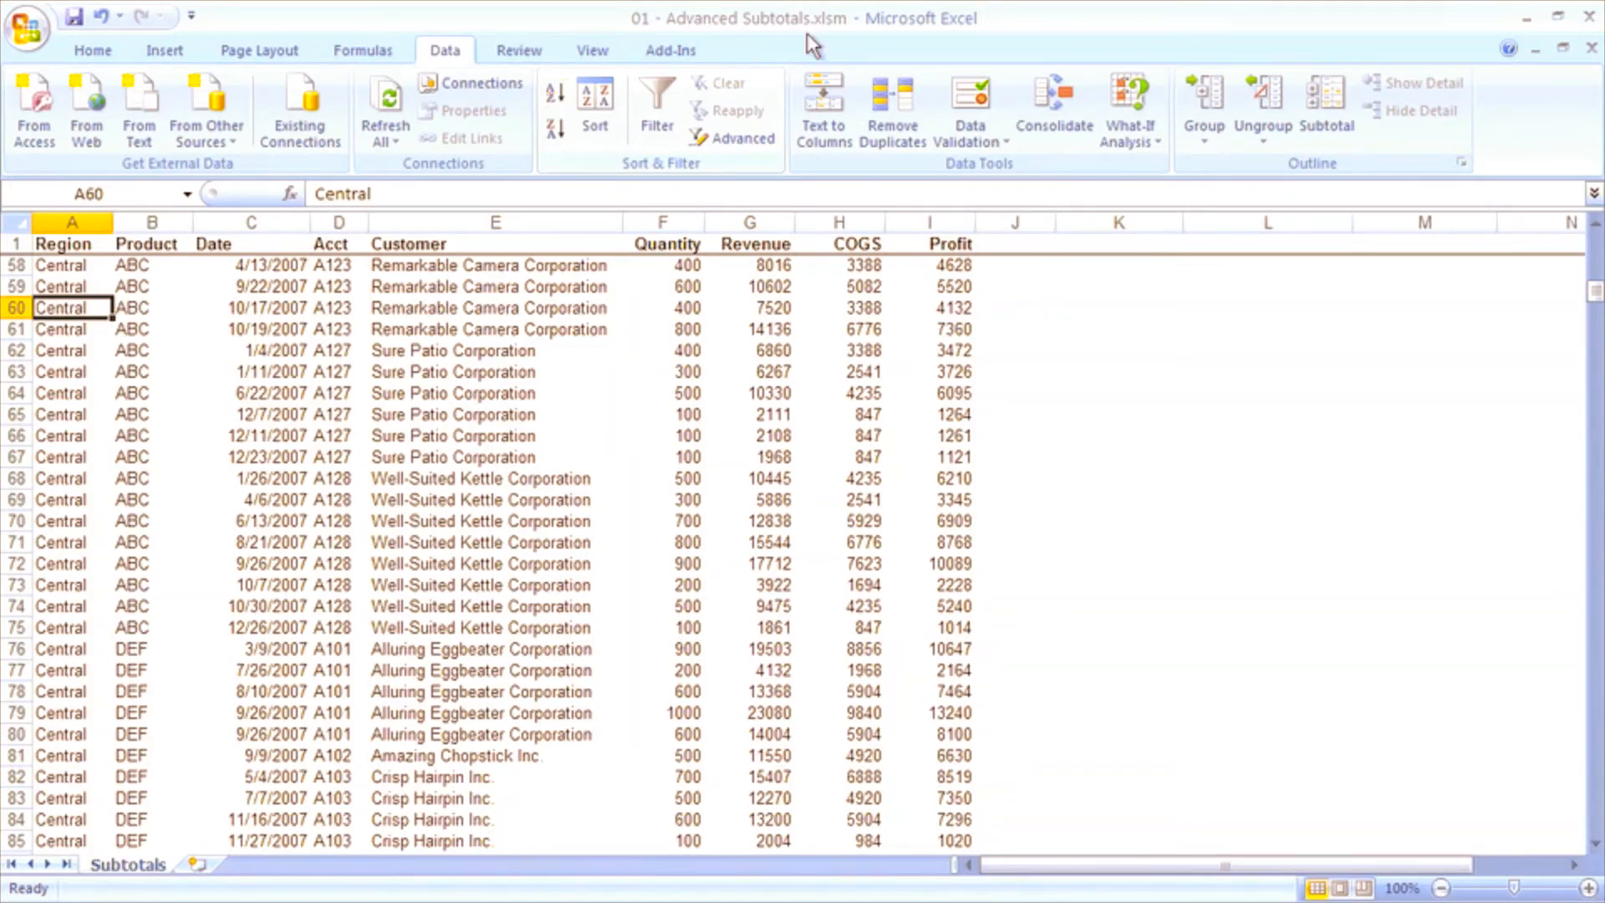
Add Sum subtotals for Quantity, Revenue, COGS and Profit at each change in Region.
click(1322, 93)
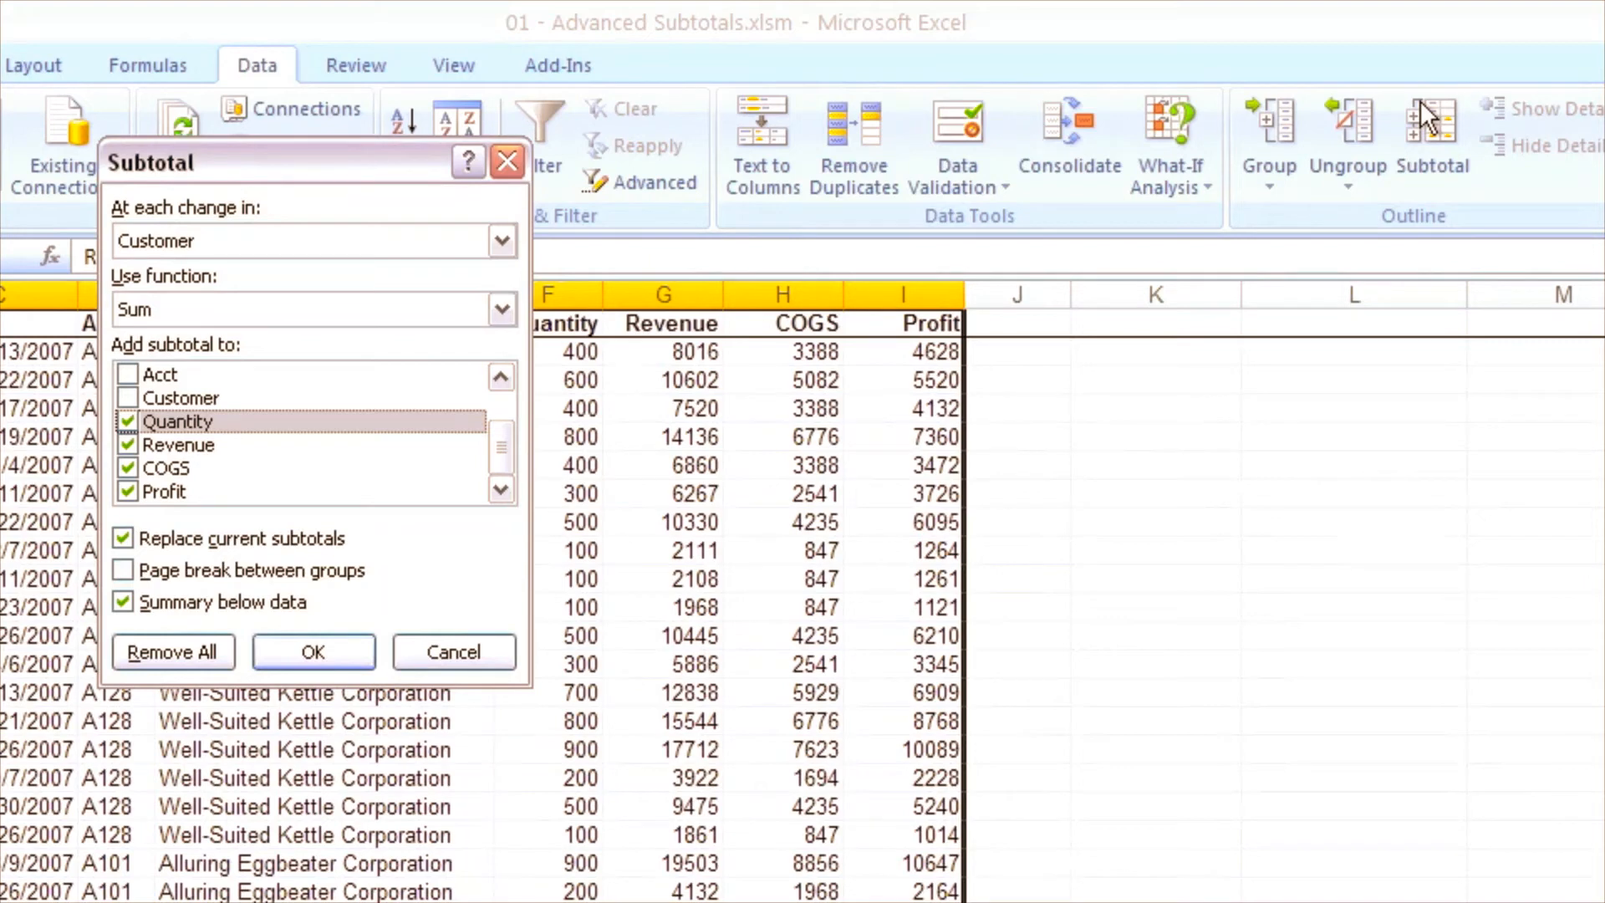
click(502, 241)
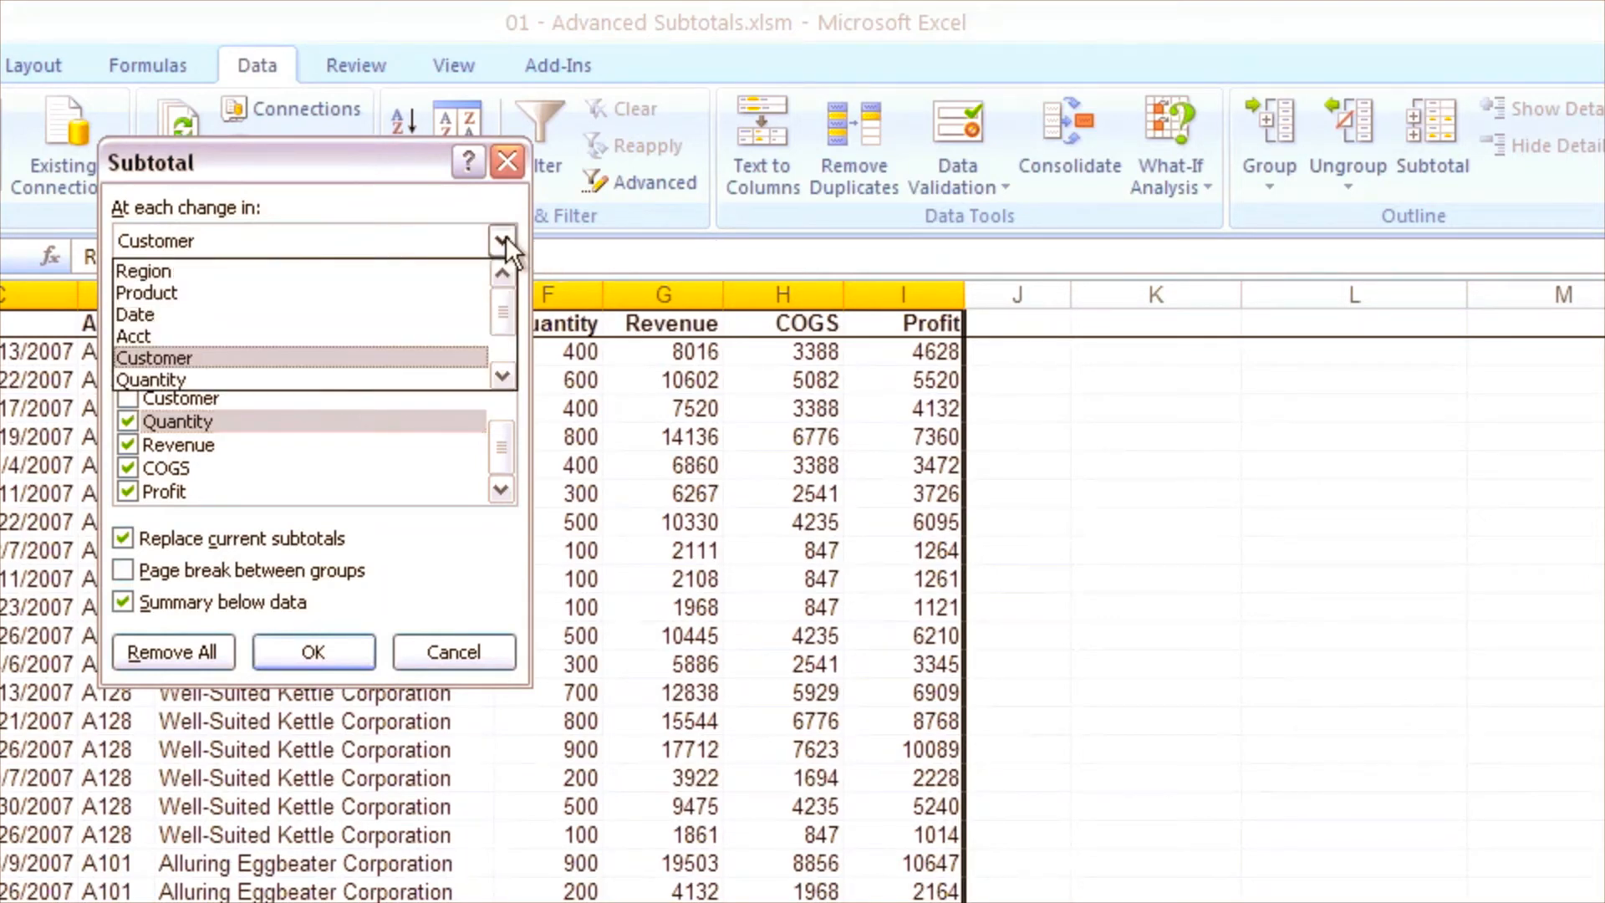
click(363, 268)
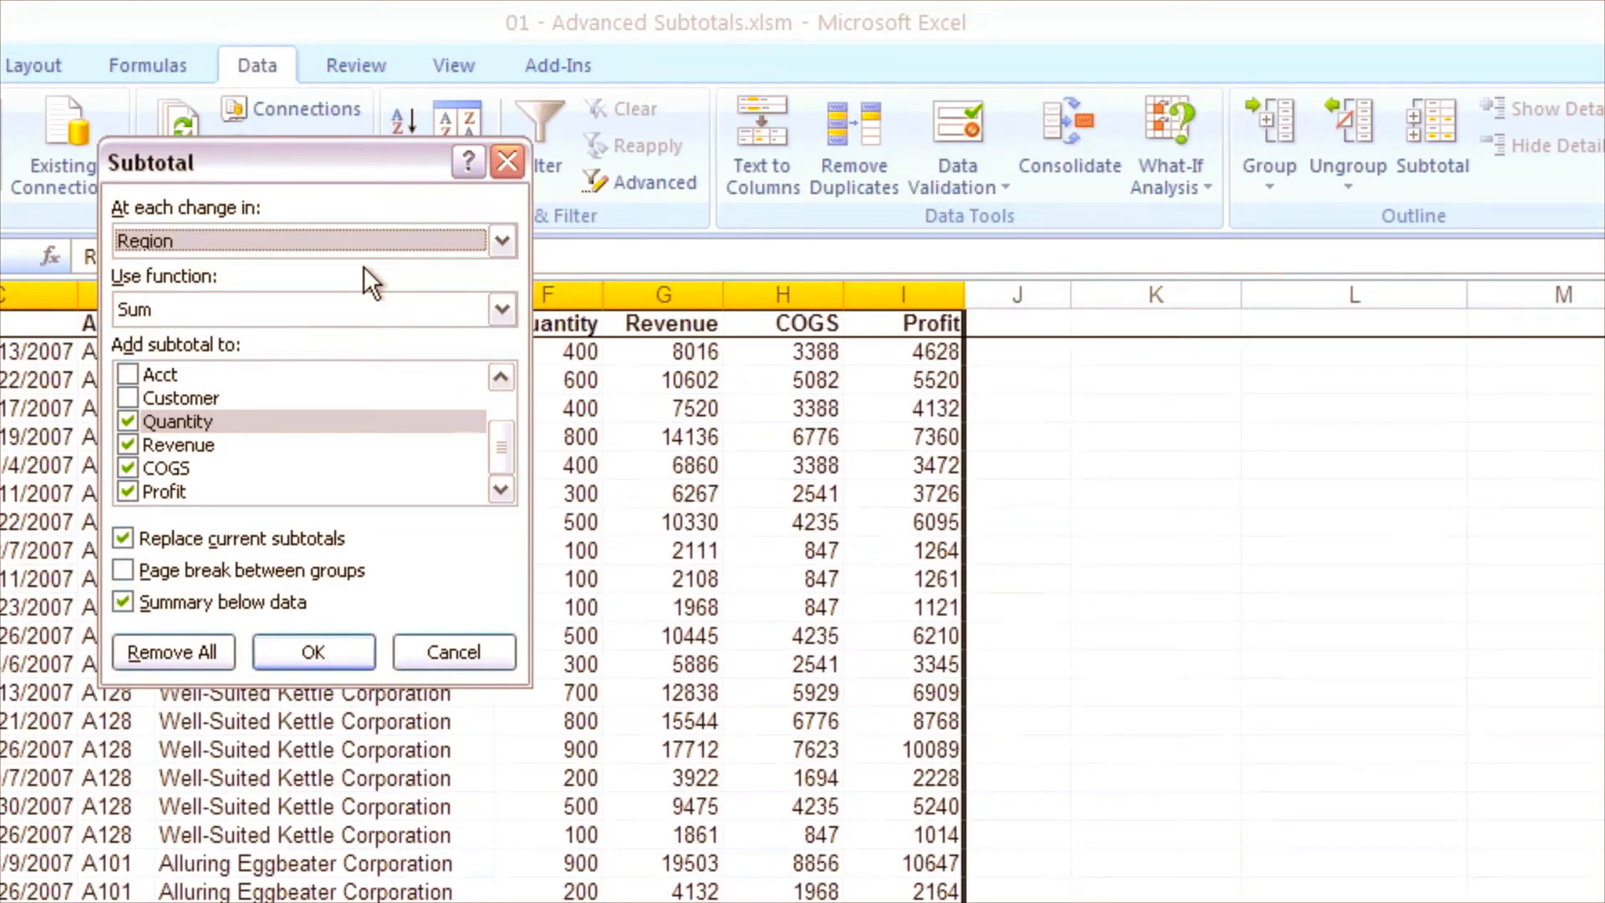
click(309, 654)
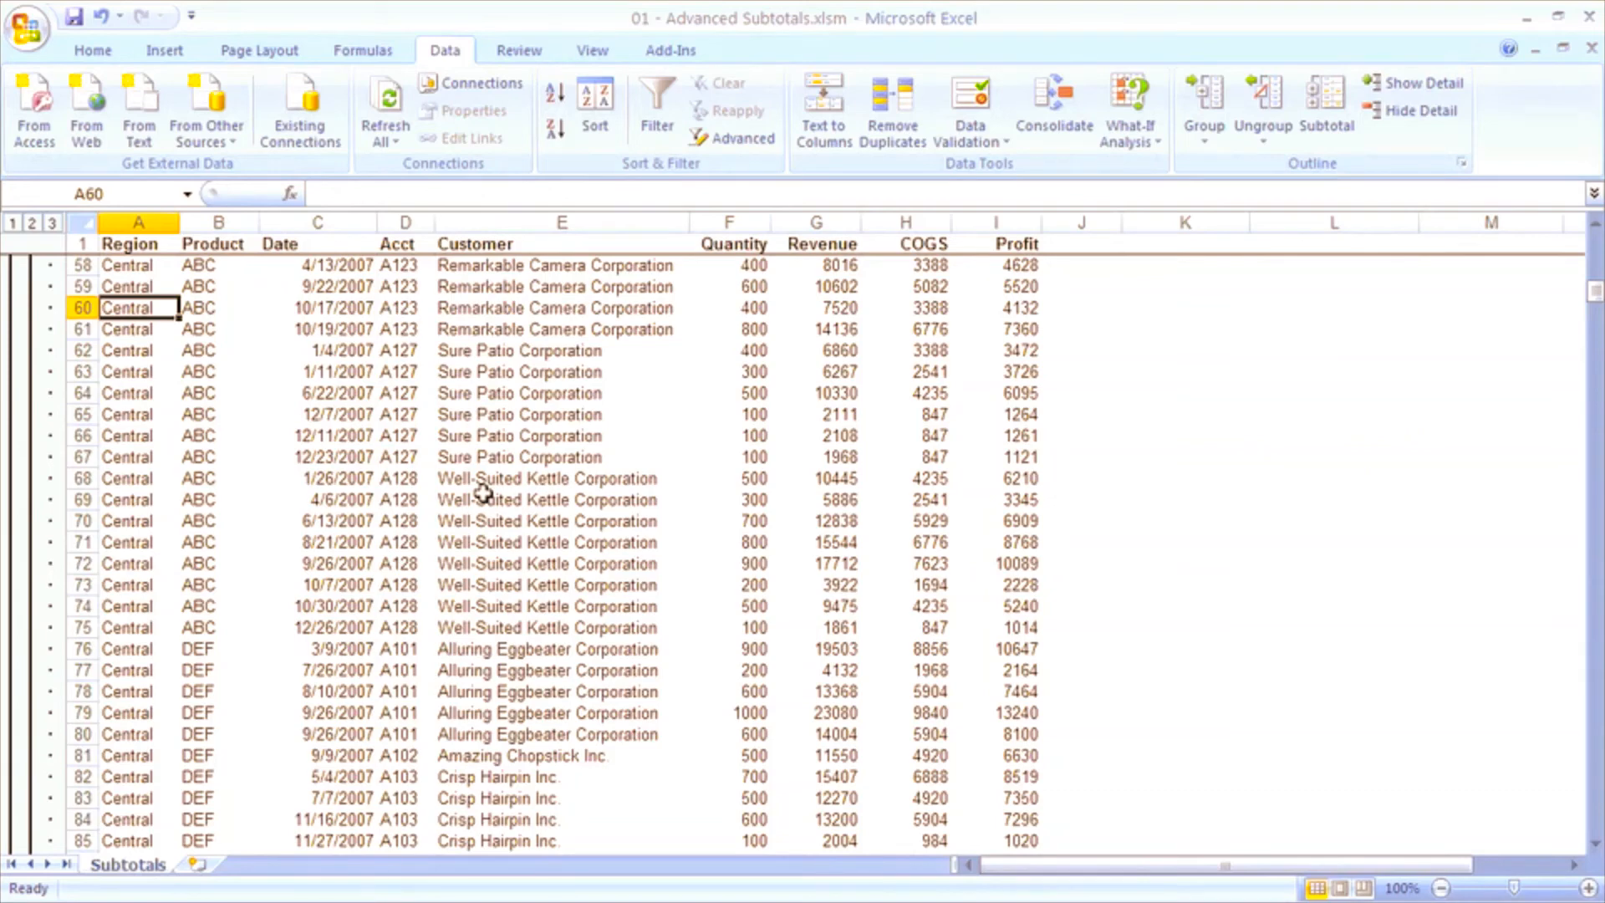
Add a second set of Sum subtotals at each change in Product without replacing the current Region subtotals.
click(1330, 105)
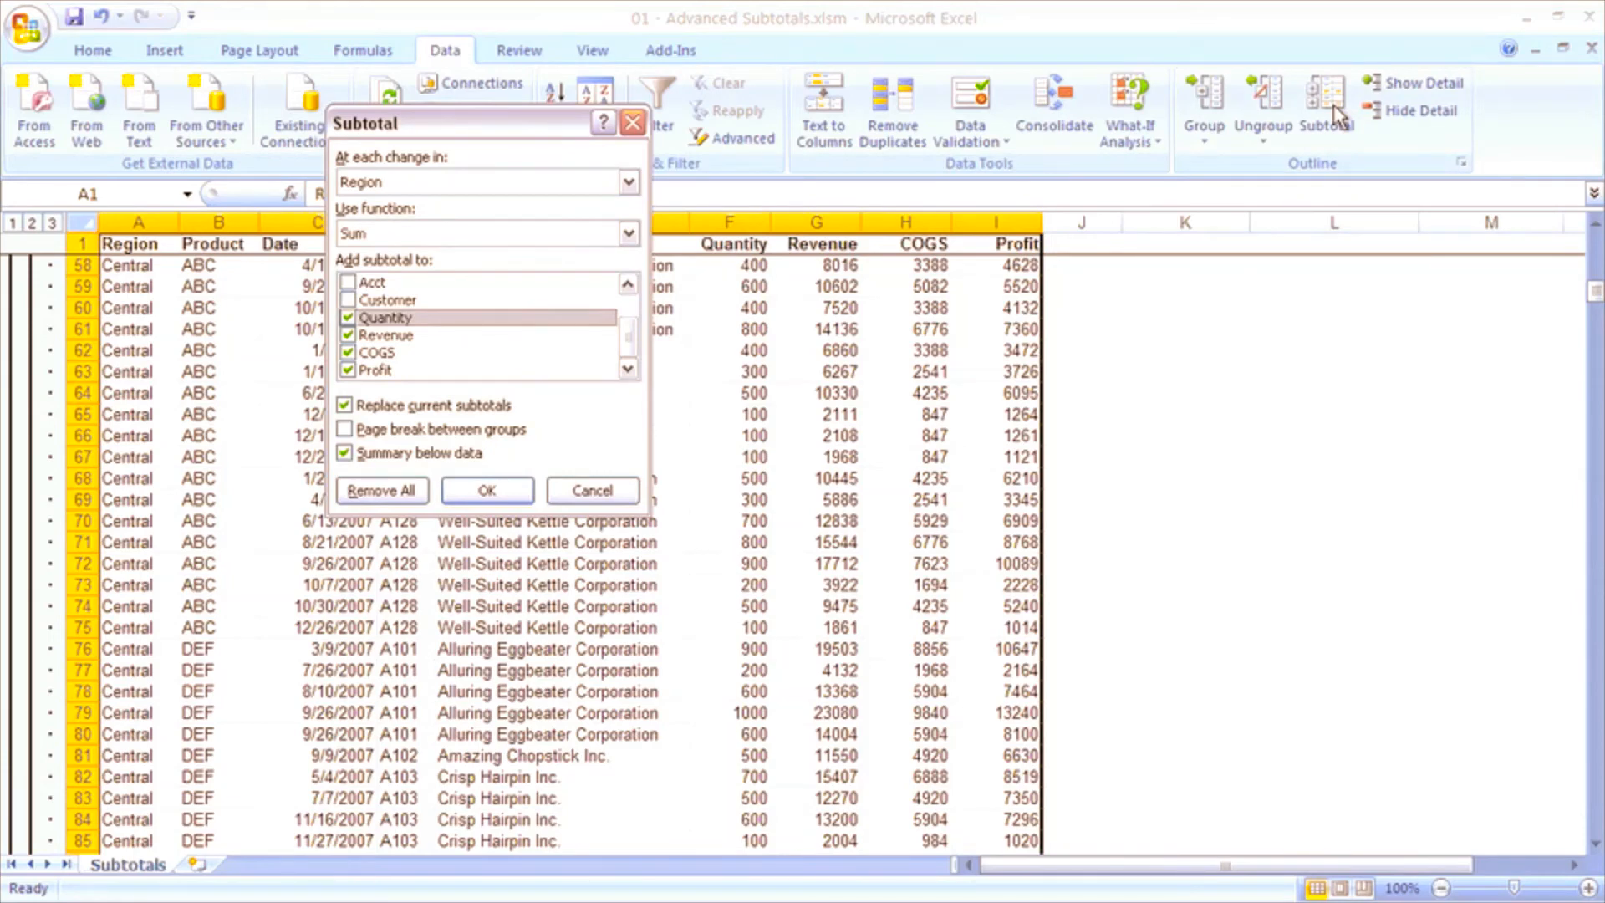
click(628, 182)
click(524, 220)
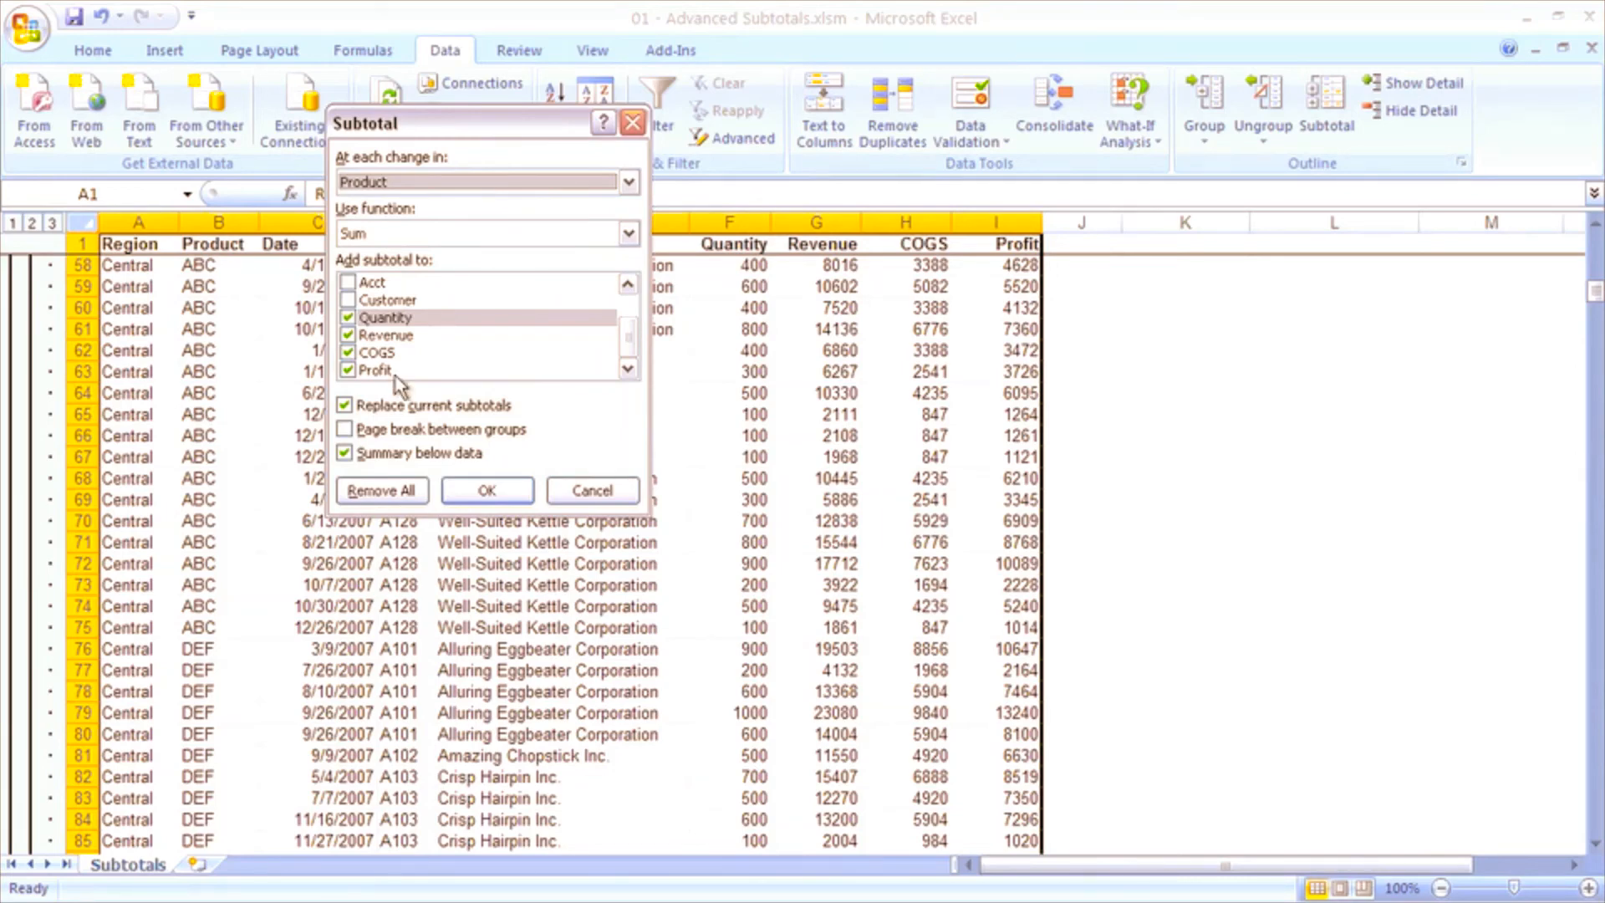
click(345, 406)
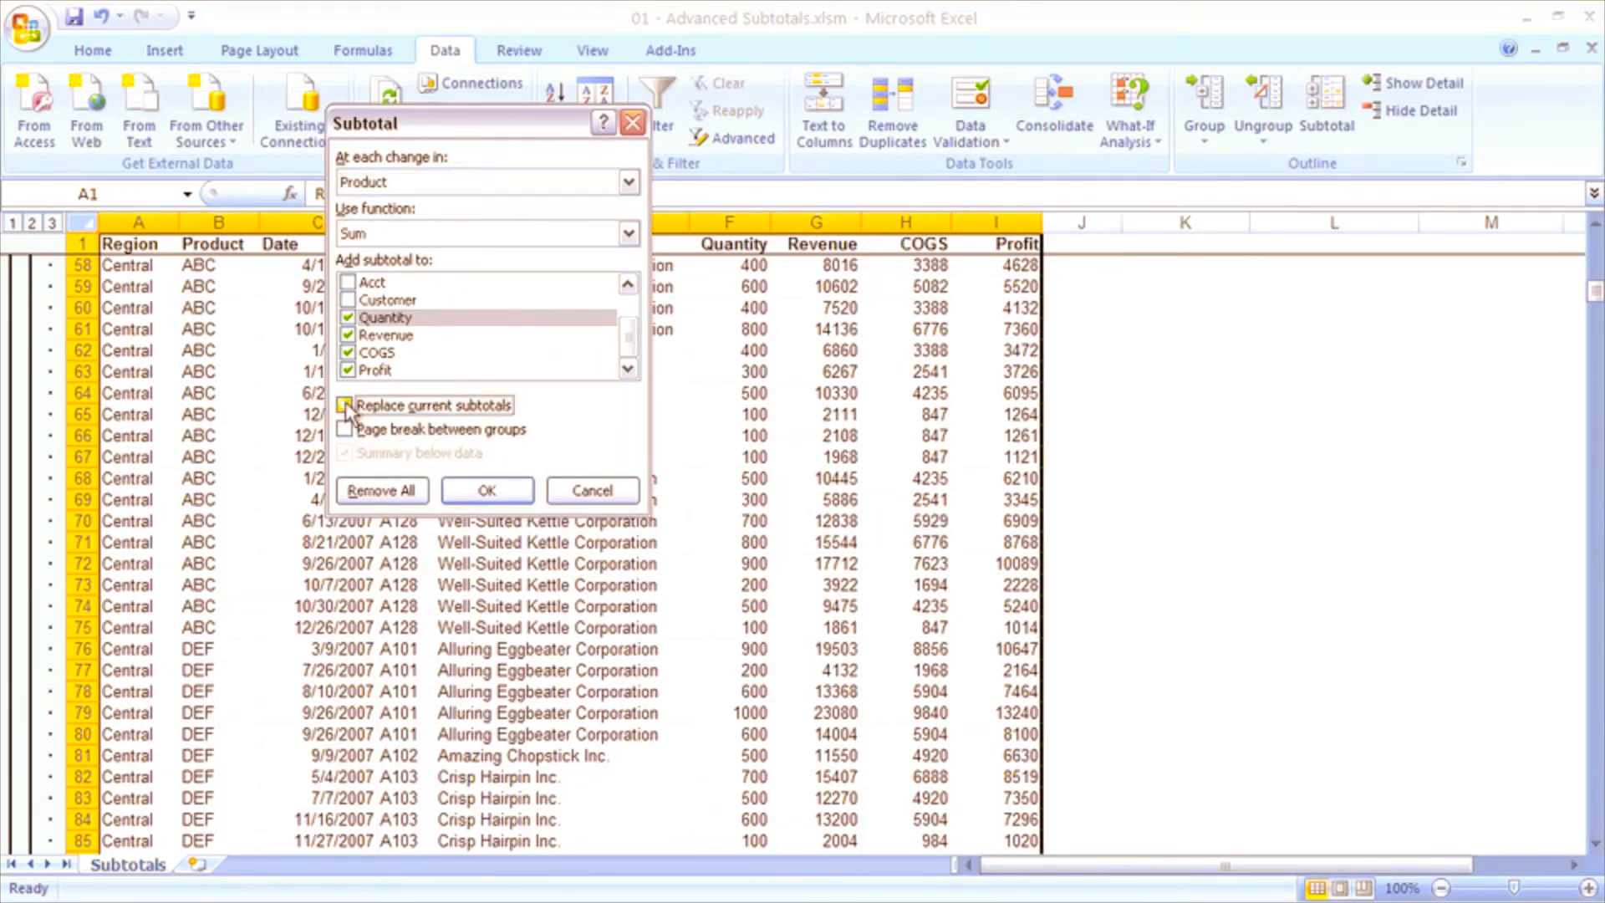
click(494, 491)
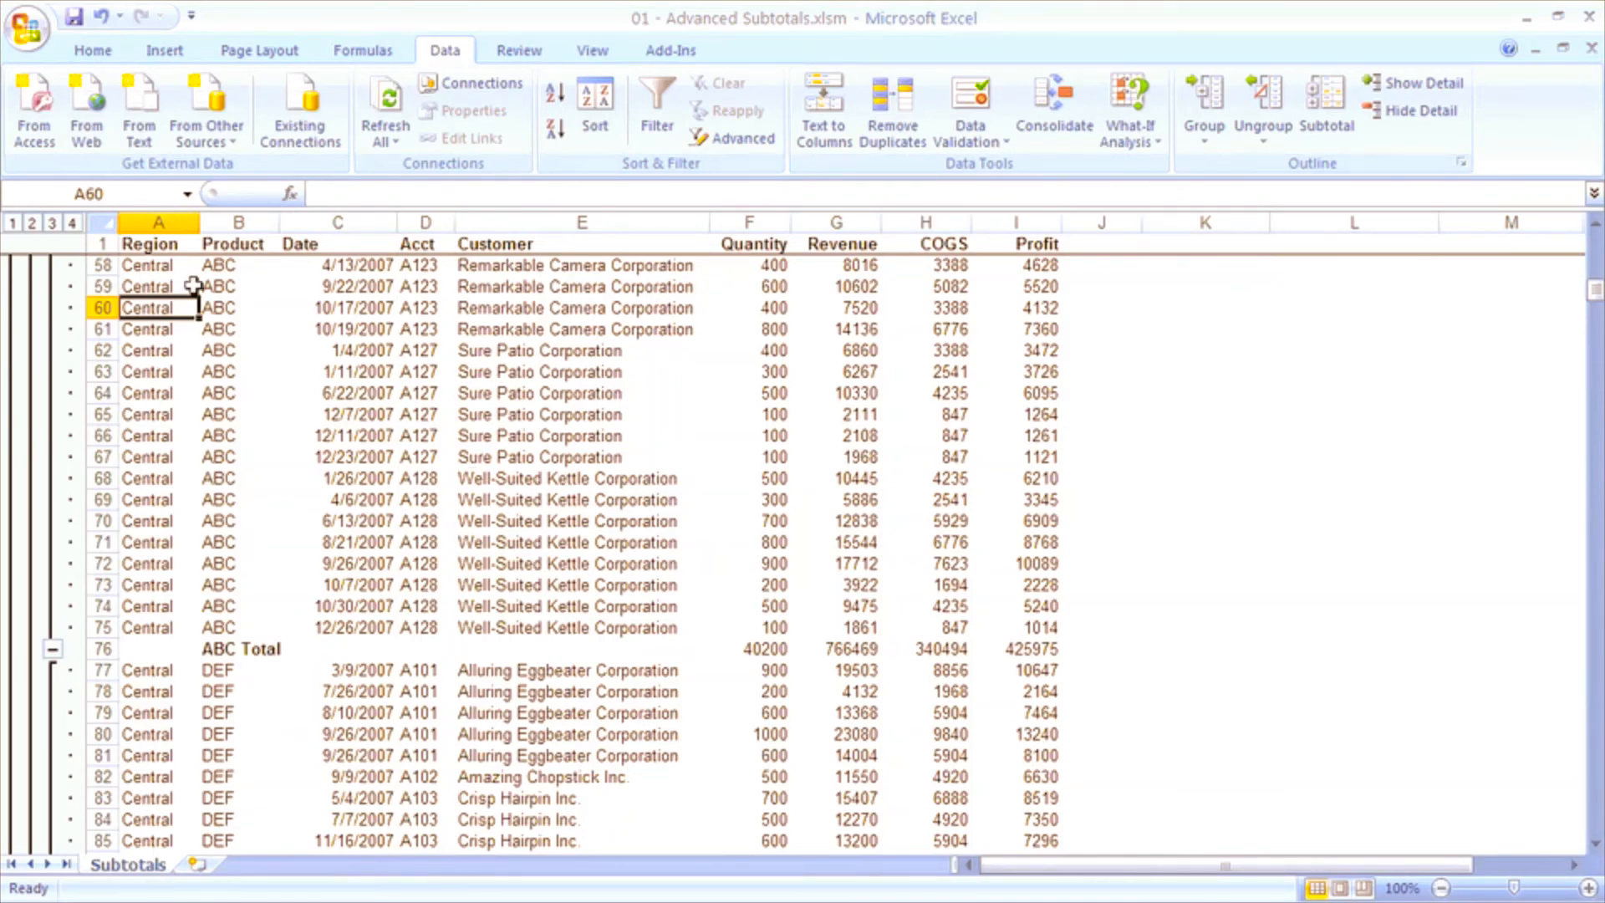
View the outline at the product total, region total and grand total levels, and show all detail rows again.
click(51, 224)
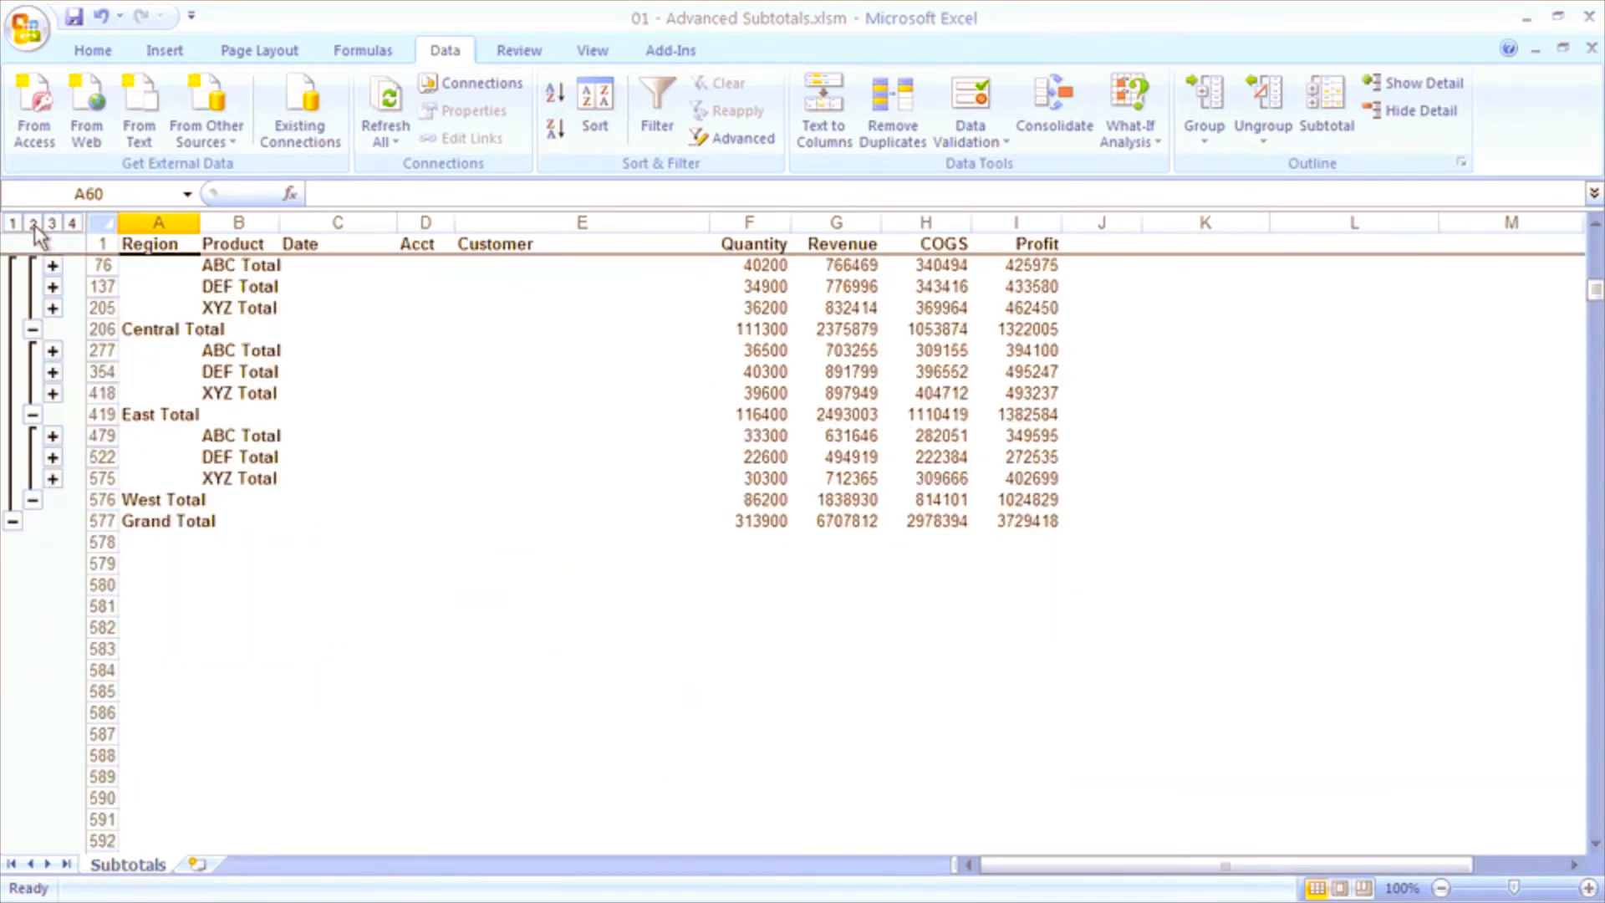
click(33, 224)
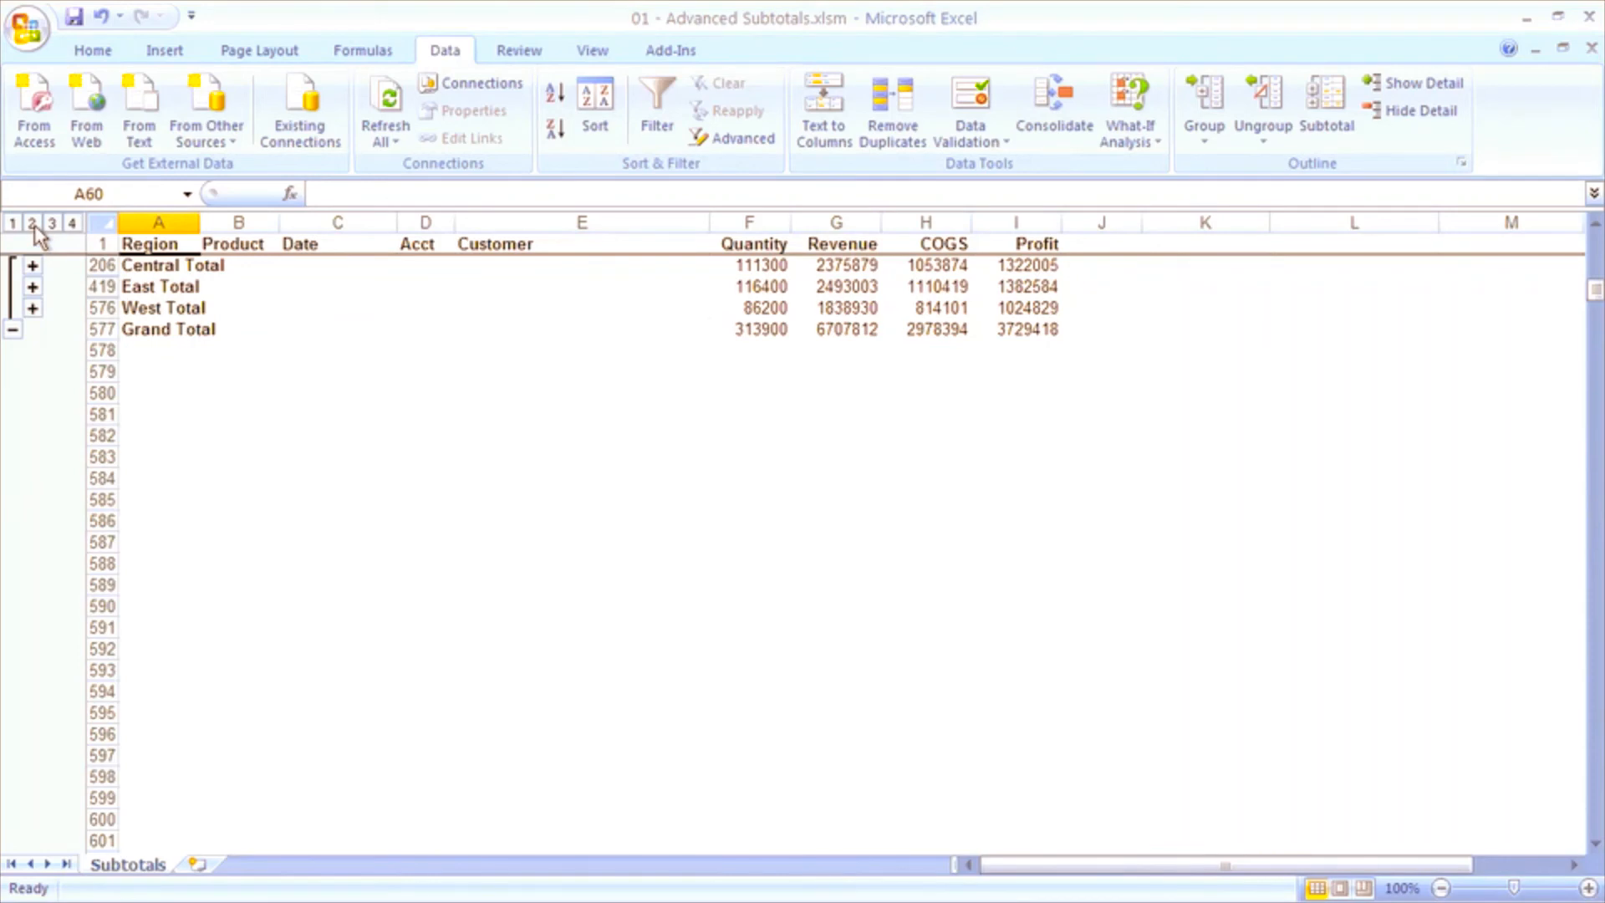
click(14, 224)
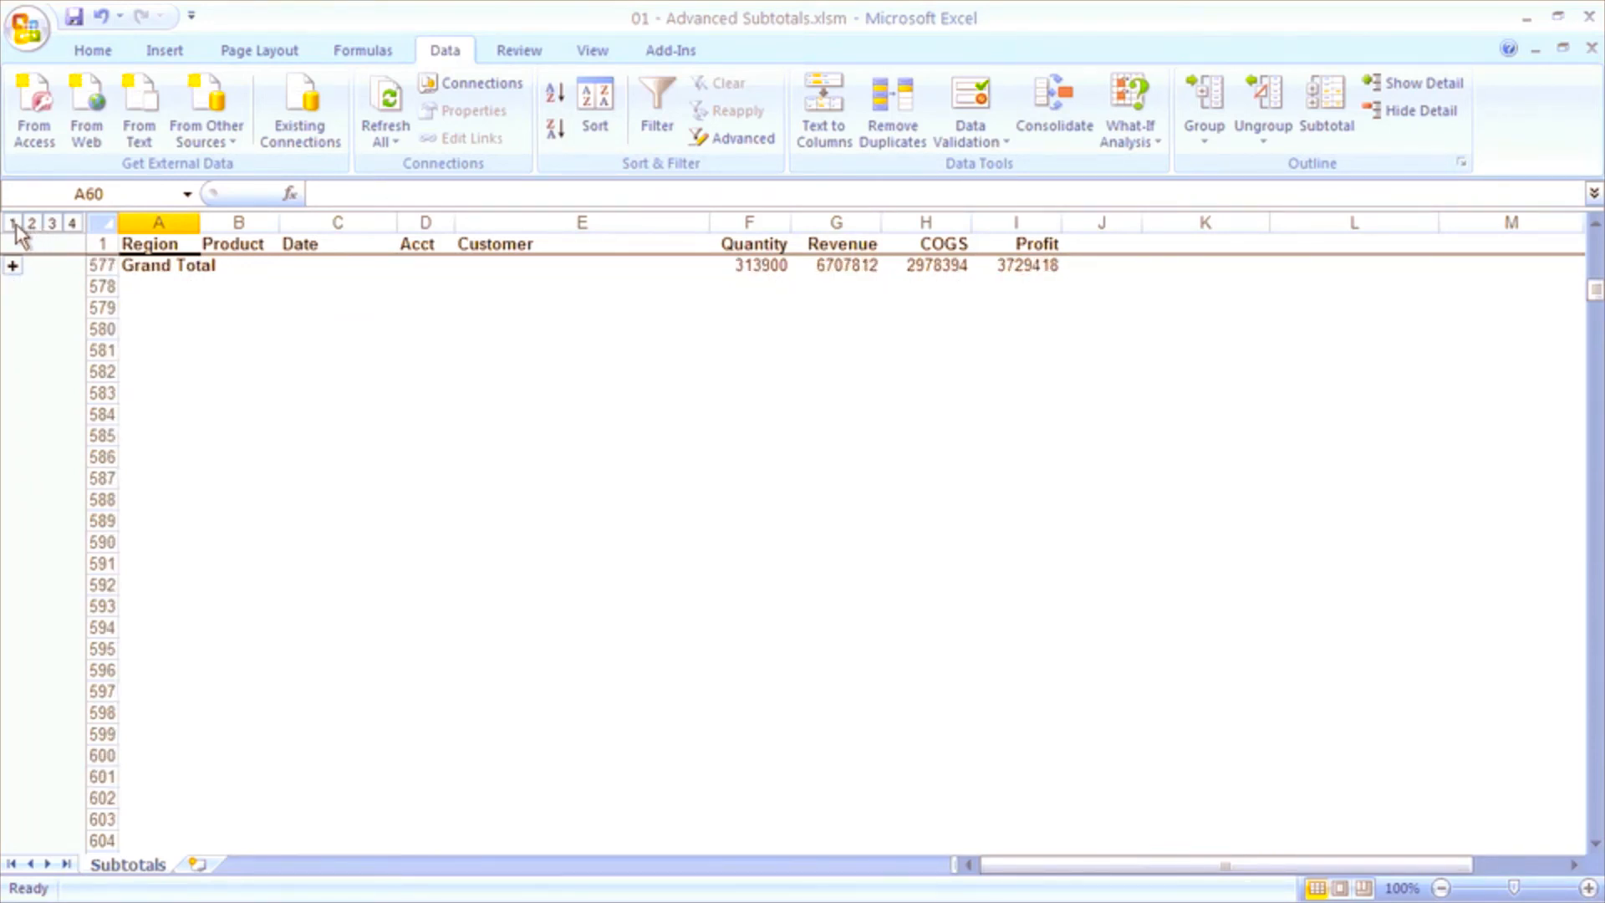
click(74, 223)
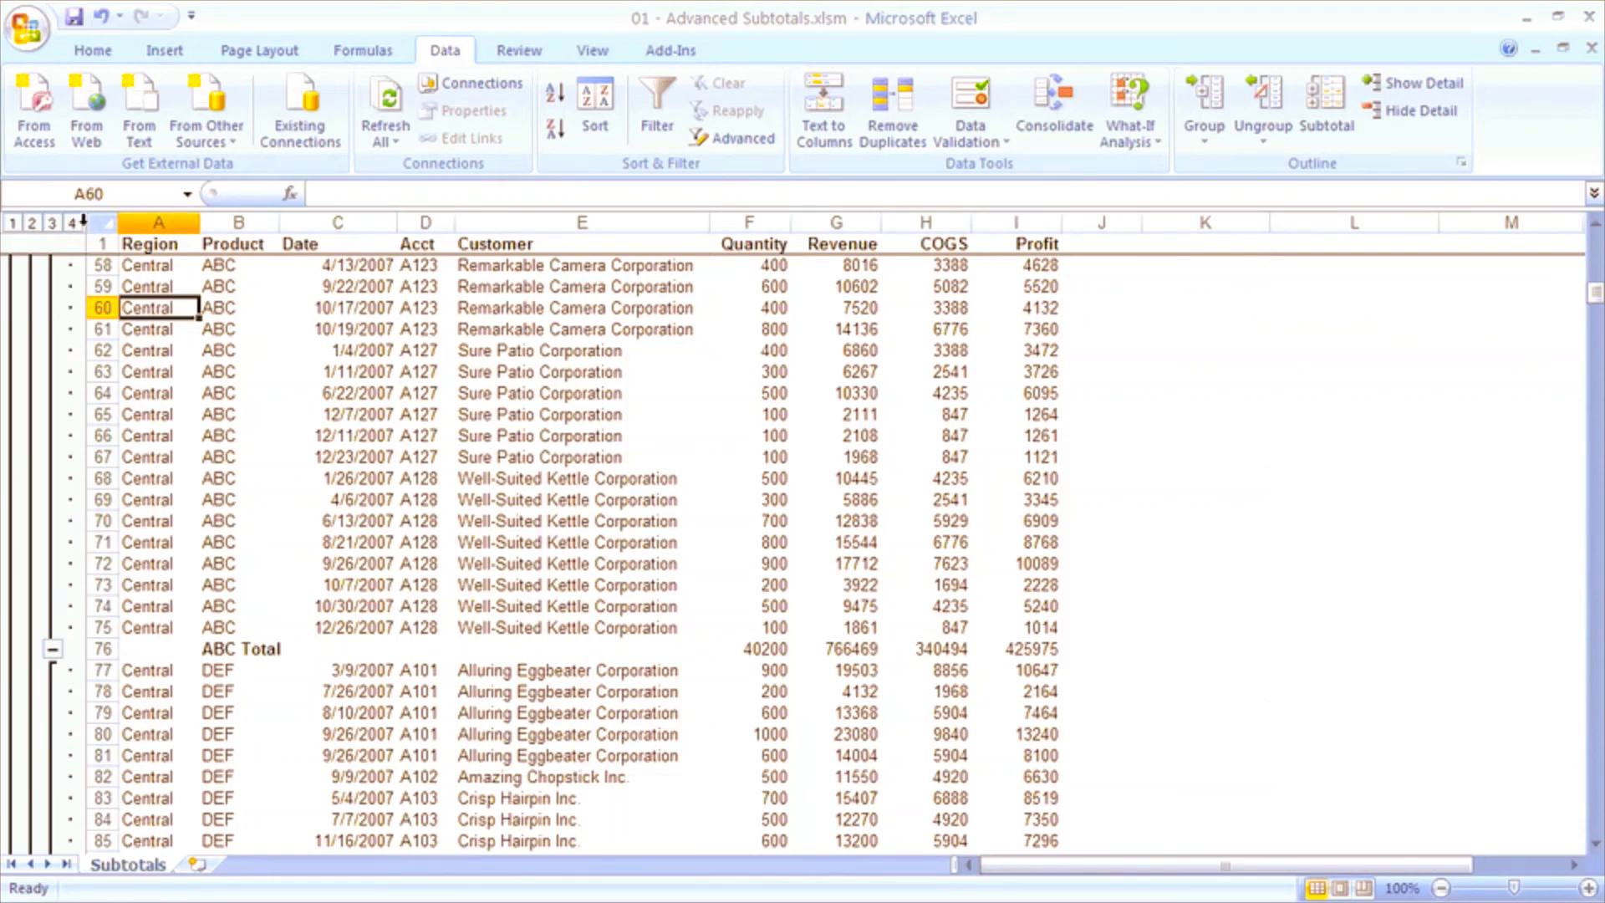
Open the Subtotal settings for the data set with Region and Product subtotals.
click(1337, 107)
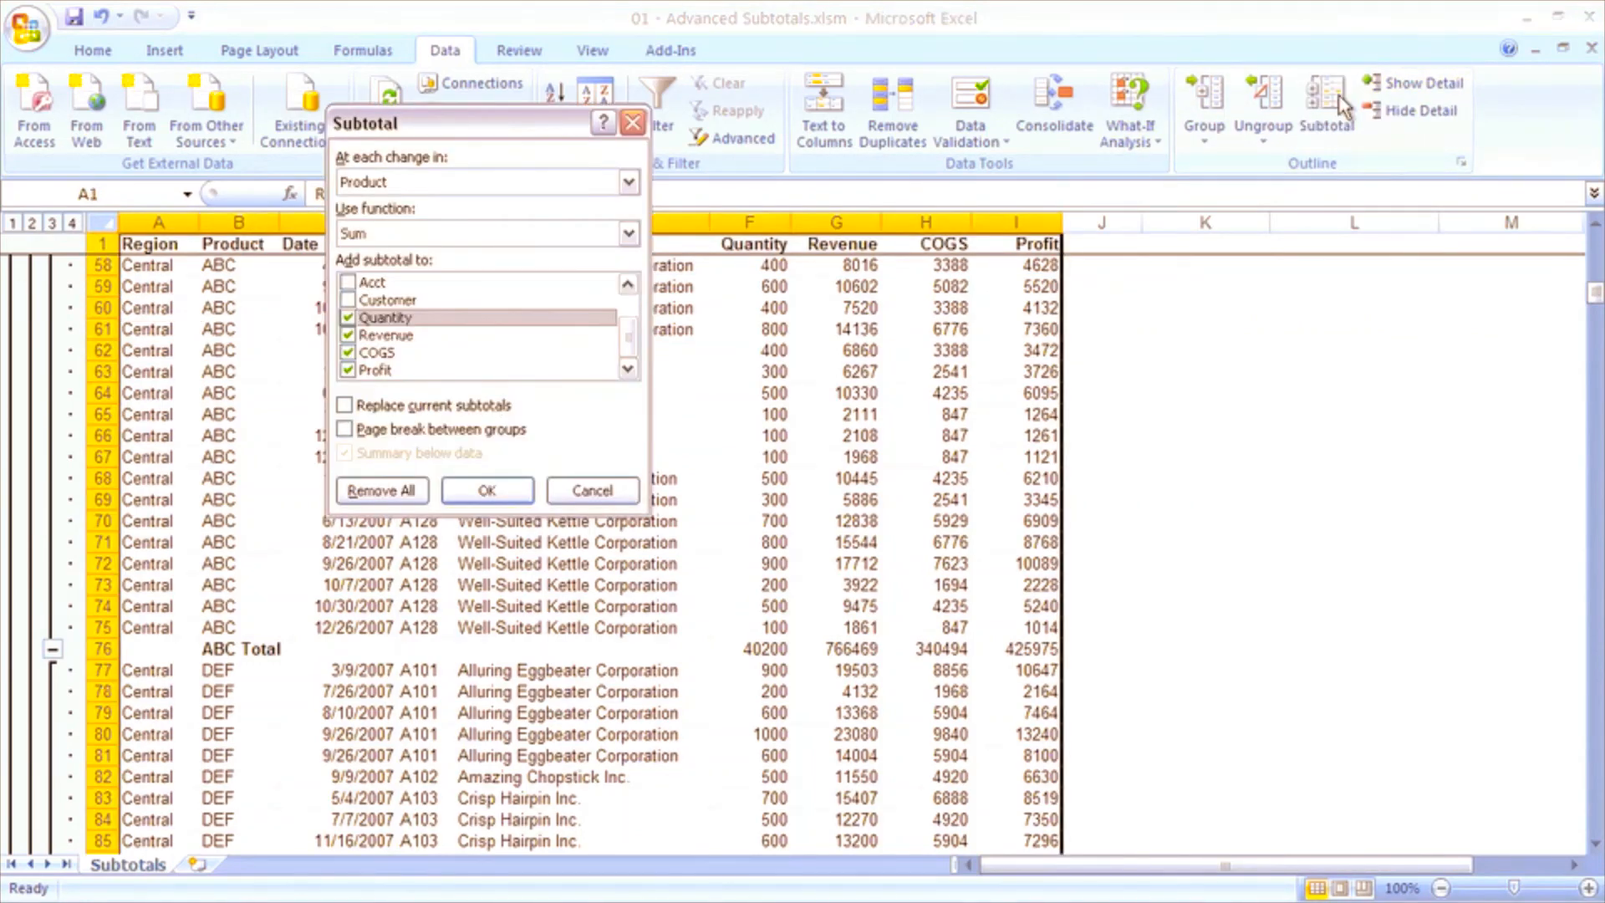